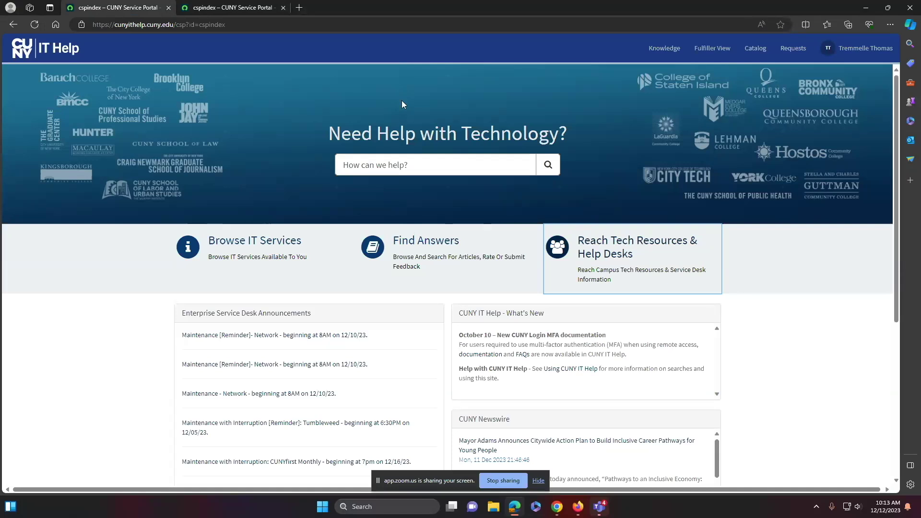
Log out of the CUNY IT Help portal, then select the address bar to edit the web address
left_click(837, 48)
left_click(844, 82)
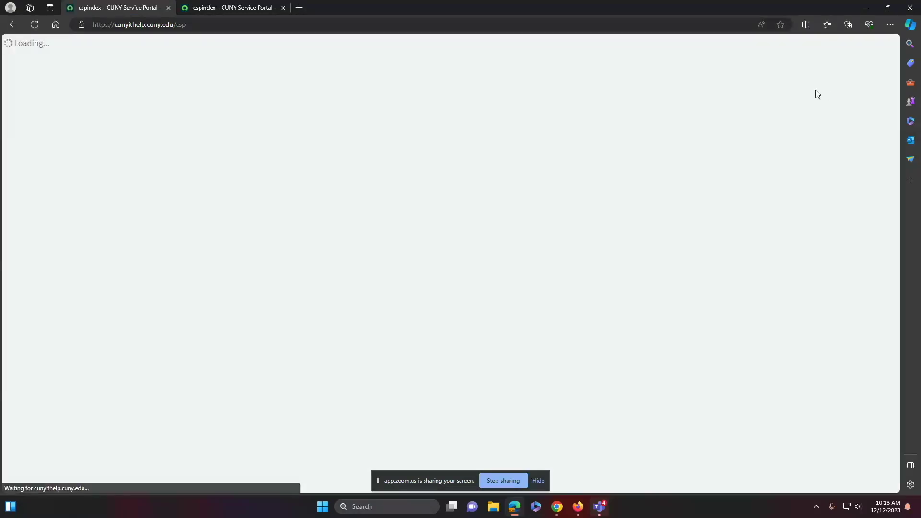
left_click(200, 25)
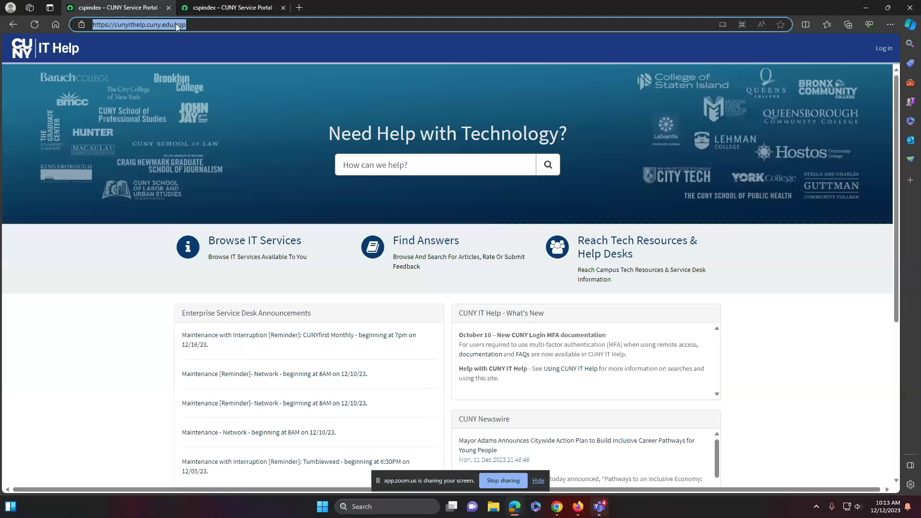
left_click(189, 26)
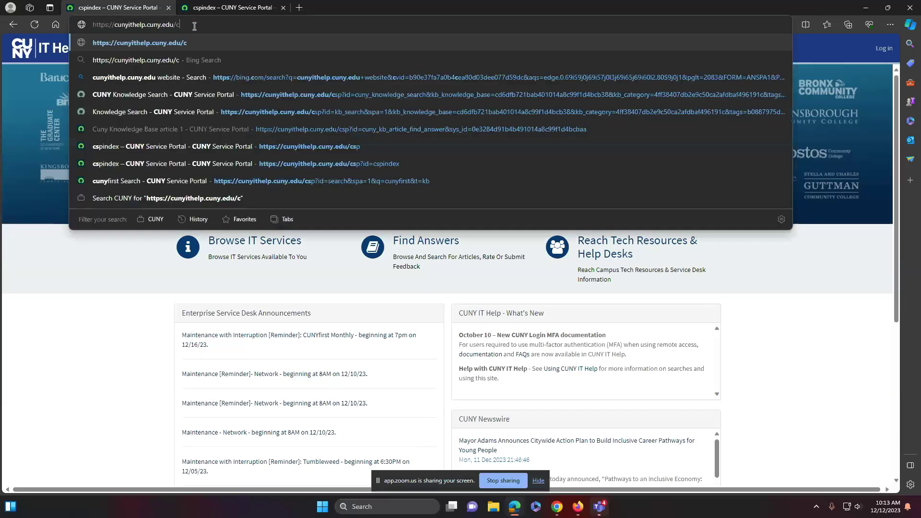
key("Return")
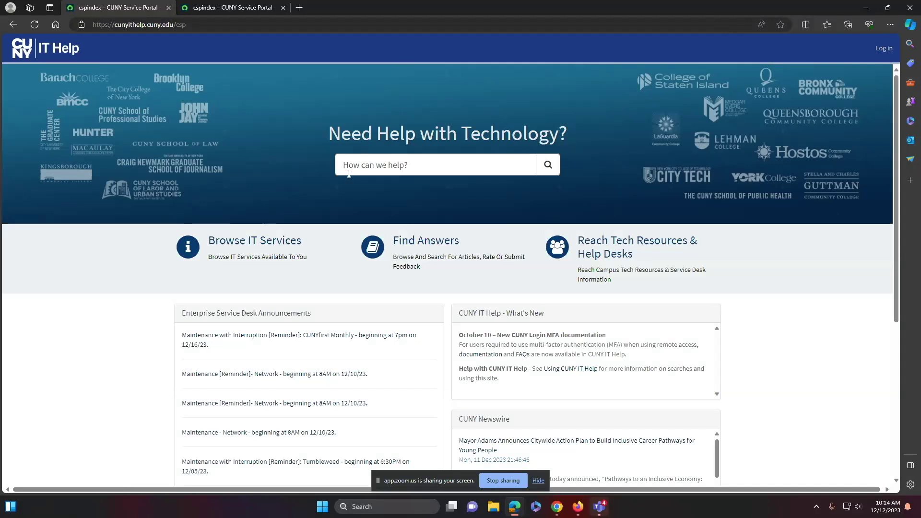
left_click(415, 165)
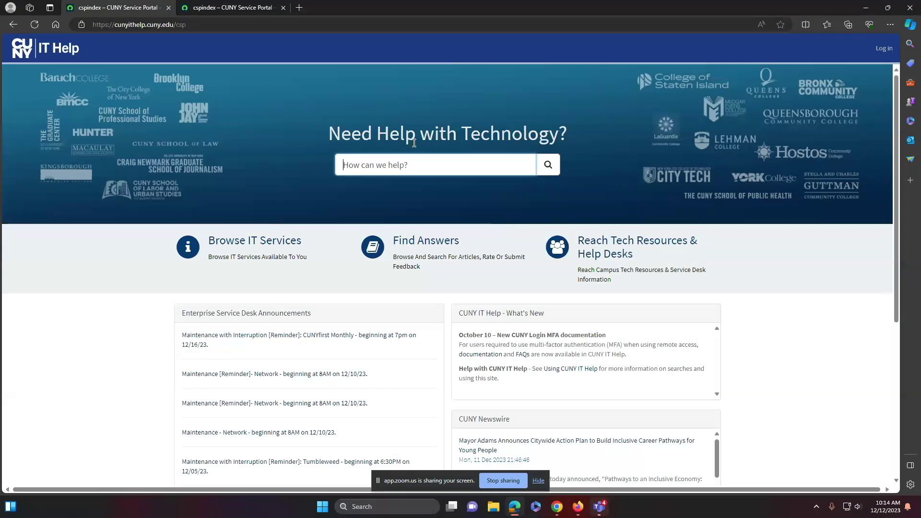
Enter 'cunyfirst' in the help search, then go to the CUNY login page's username field
type("cu")
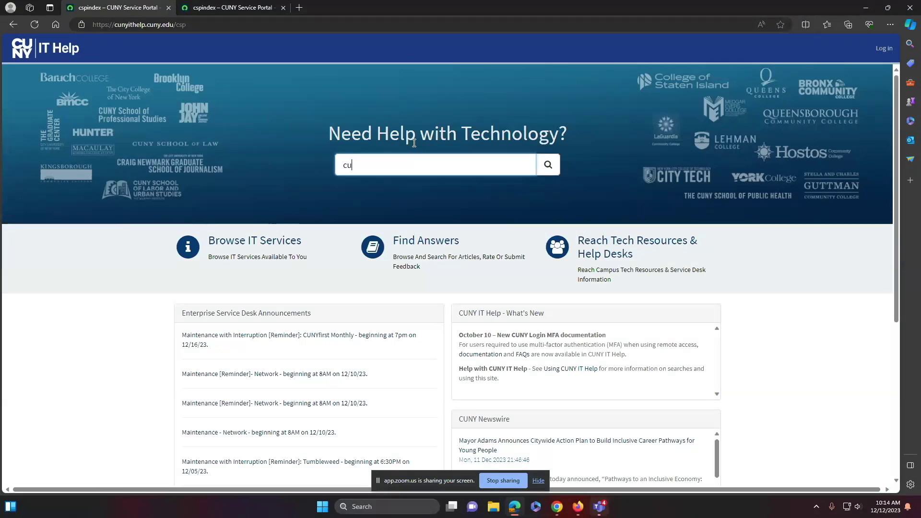
type("nyfirst")
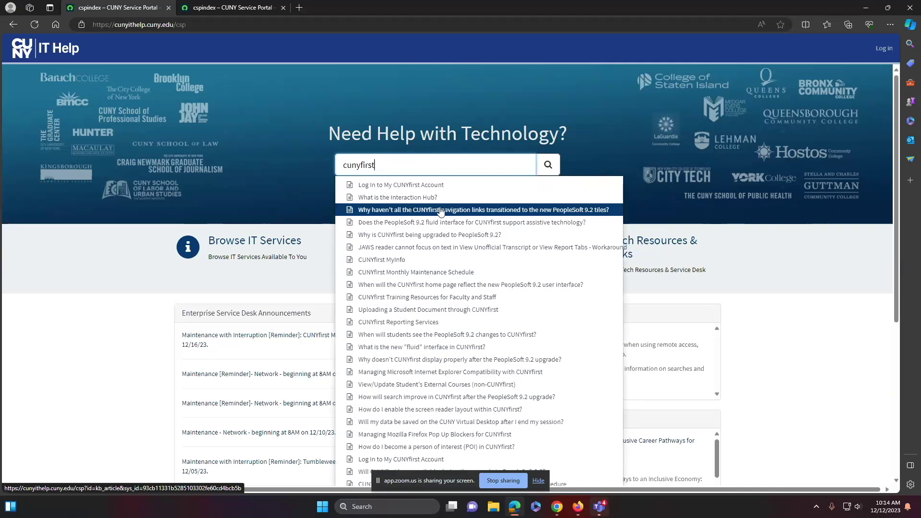
left_click(884, 49)
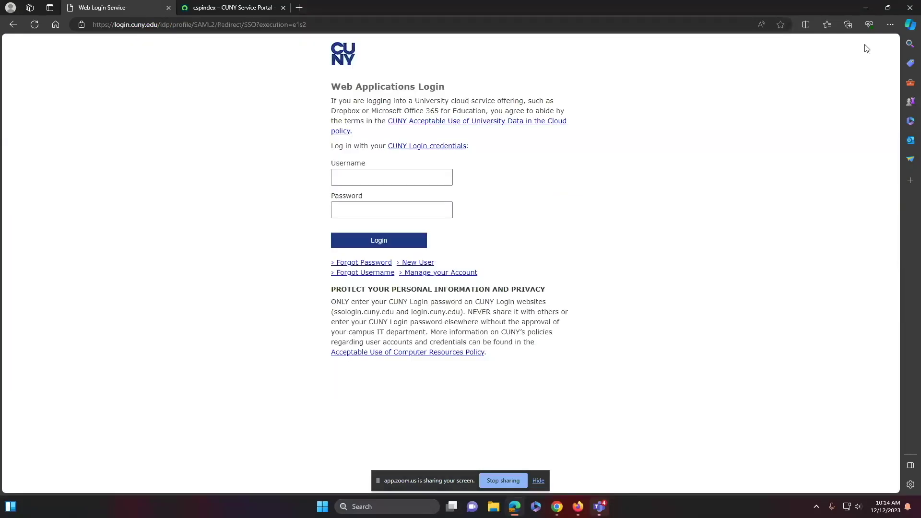
left_click(409, 178)
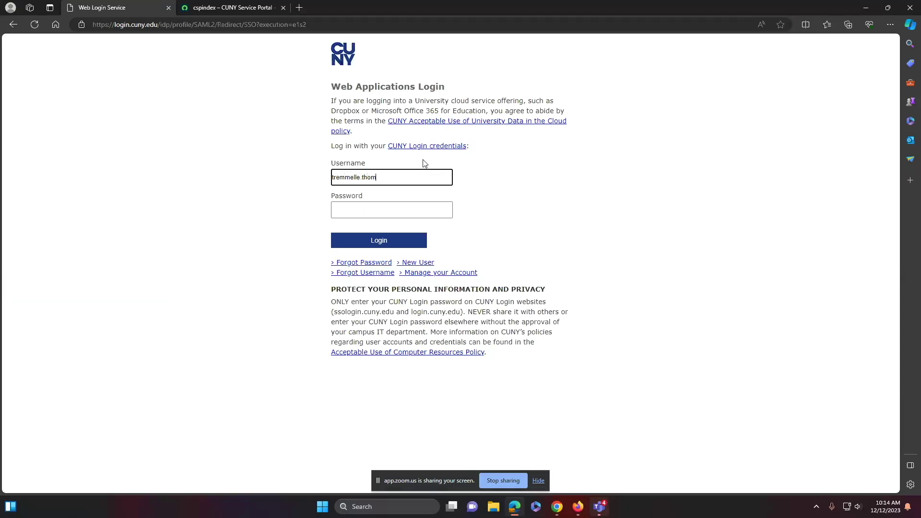
Sign in to CUNY Login with the account's username and password
left_click(406, 208)
type("•••••••••")
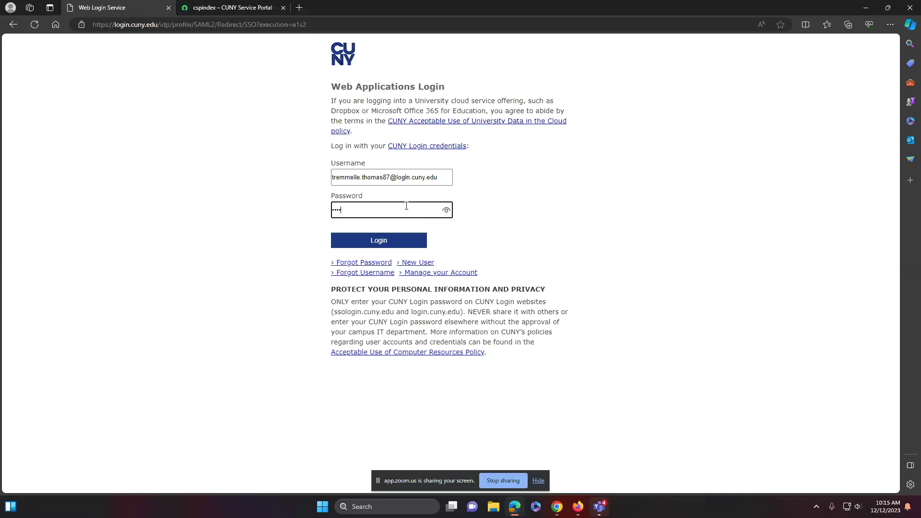
type("•")
key("Return")
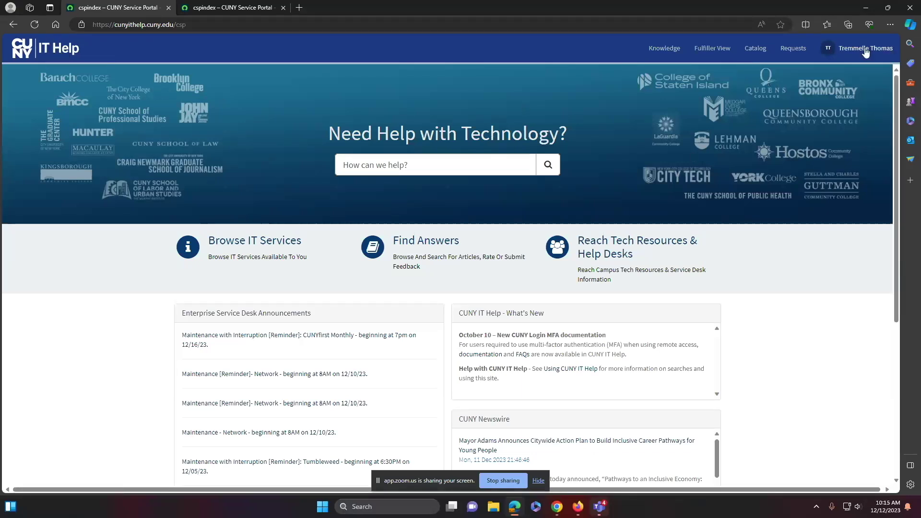
Go from the account menu to the Knowledge home page
left_click(831, 51)
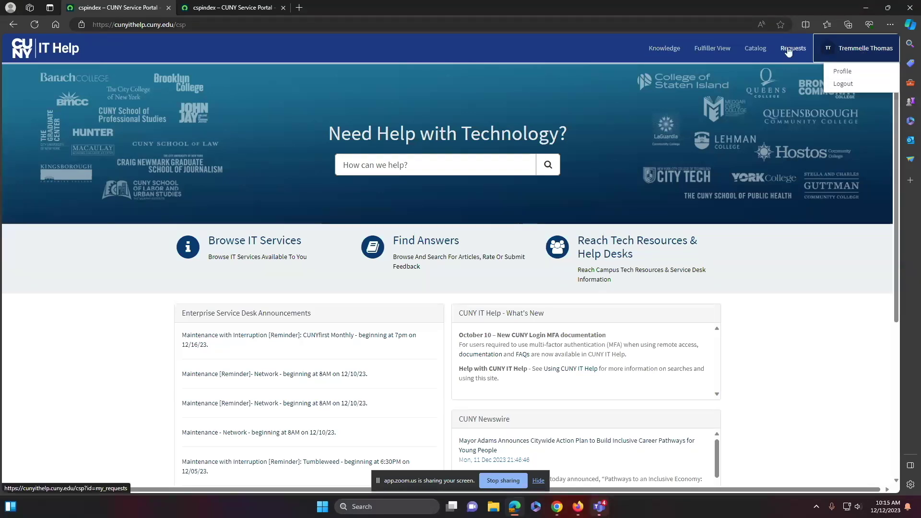
left_click(664, 49)
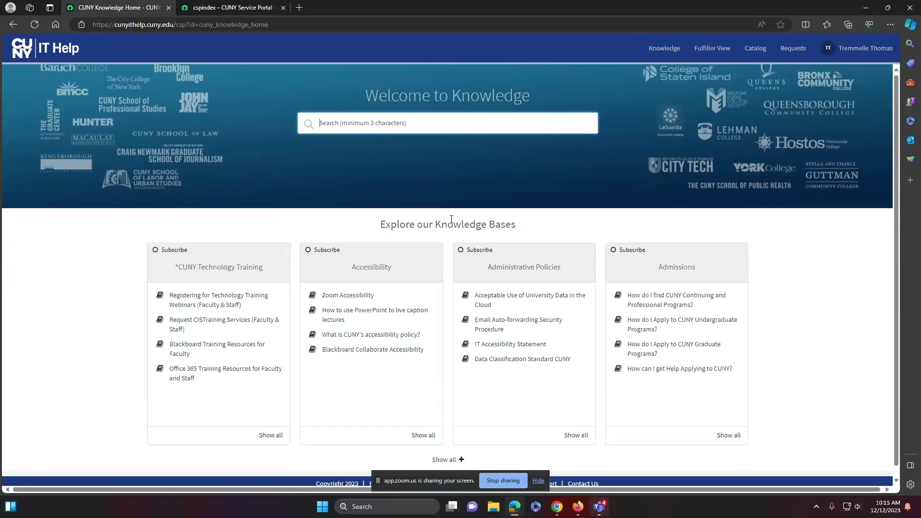
Expand 'Show all +' to browse every knowledge base, then return to the IT Help home page
scroll(226, 300, "down", 1)
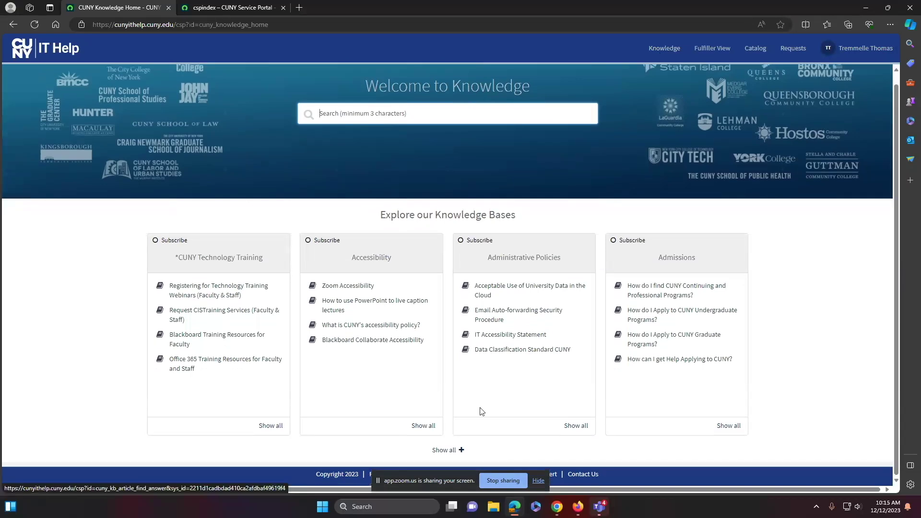
left_click(442, 451)
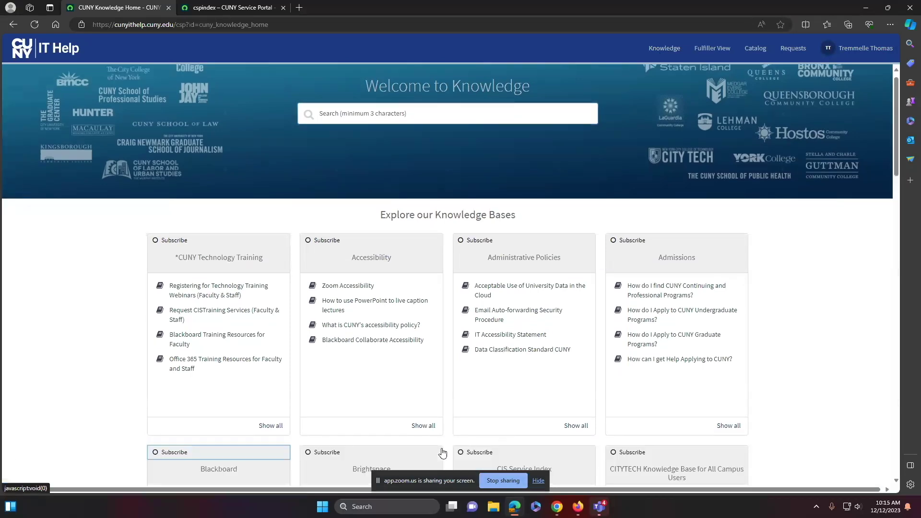
scroll(405, 325, "down", 10)
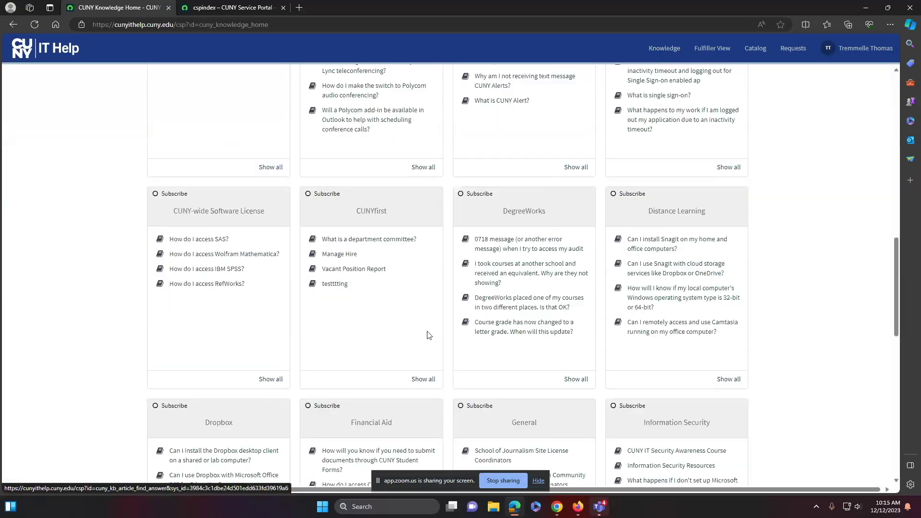
scroll(429, 335, "down", 10)
scroll(432, 336, "up", 16)
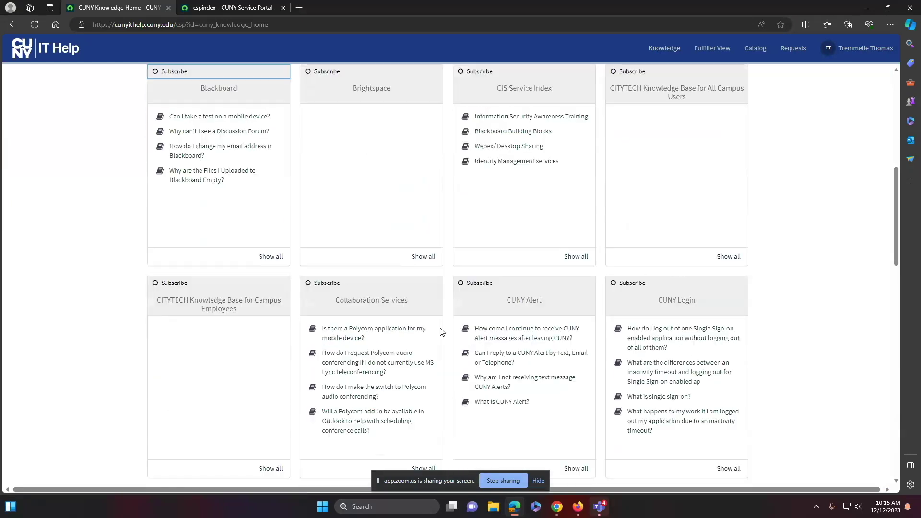
scroll(442, 331, "up", 7)
scroll(442, 329, "up", 2)
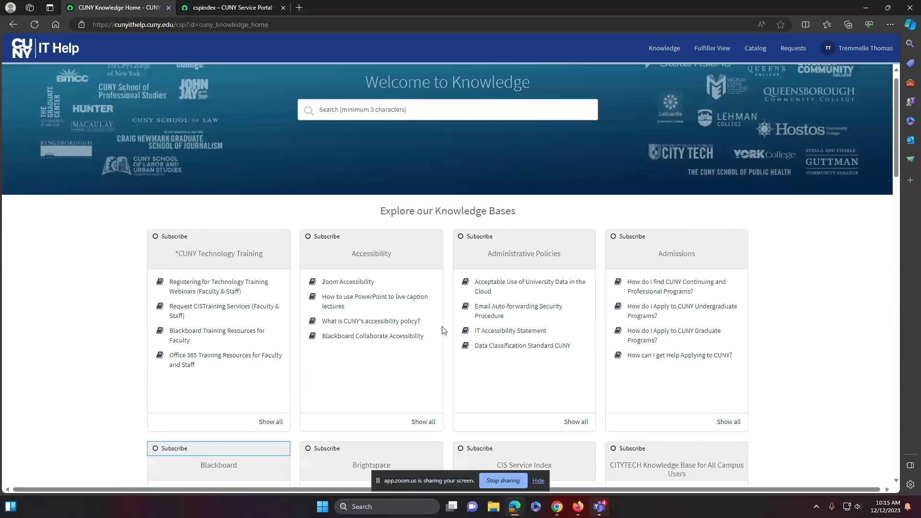
left_click(29, 50)
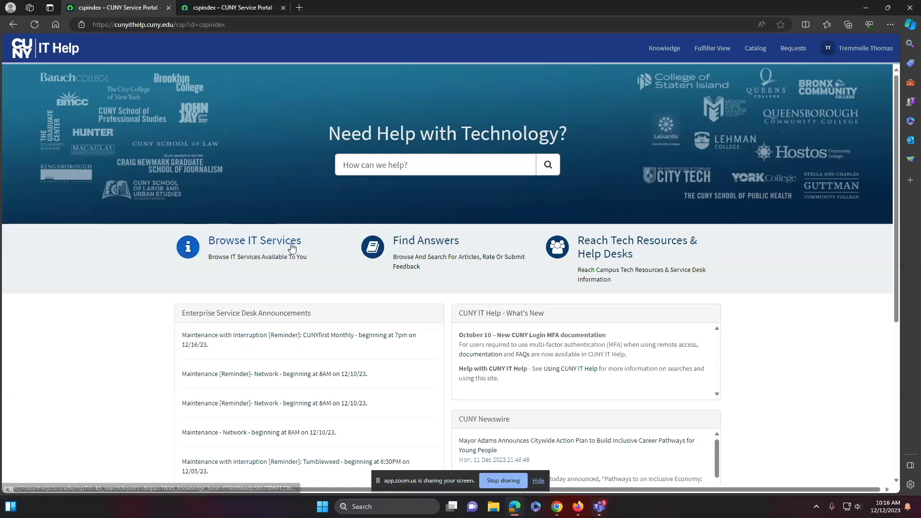
Visit Browse IT Services, return home, then open Find Answers in a new tab
left_click(277, 244)
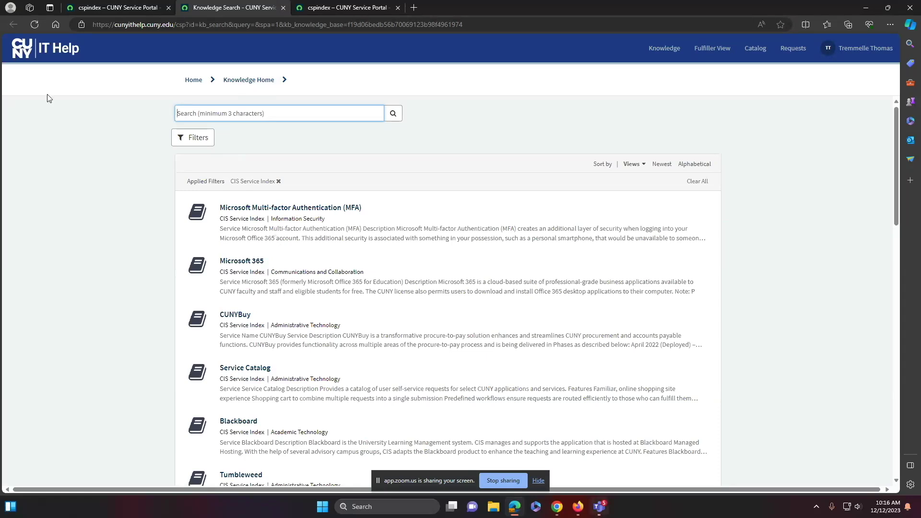
left_click(28, 48)
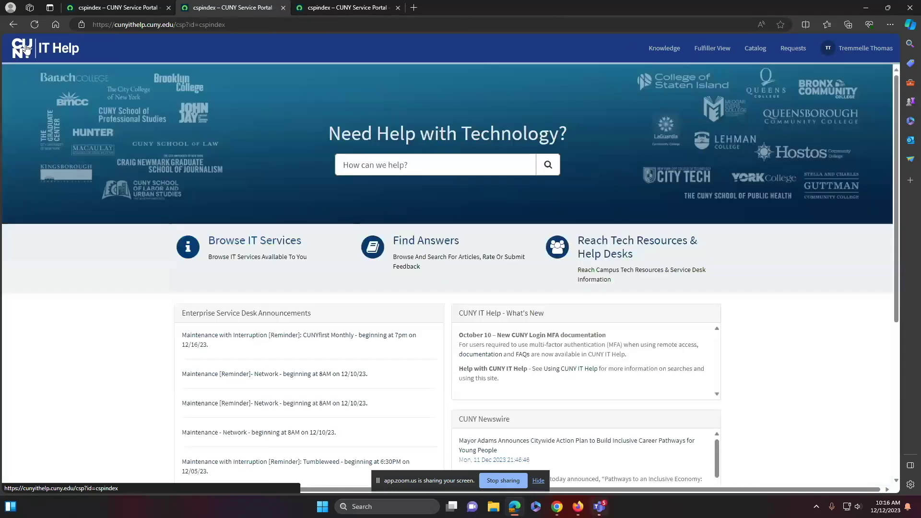
left_click(433, 244)
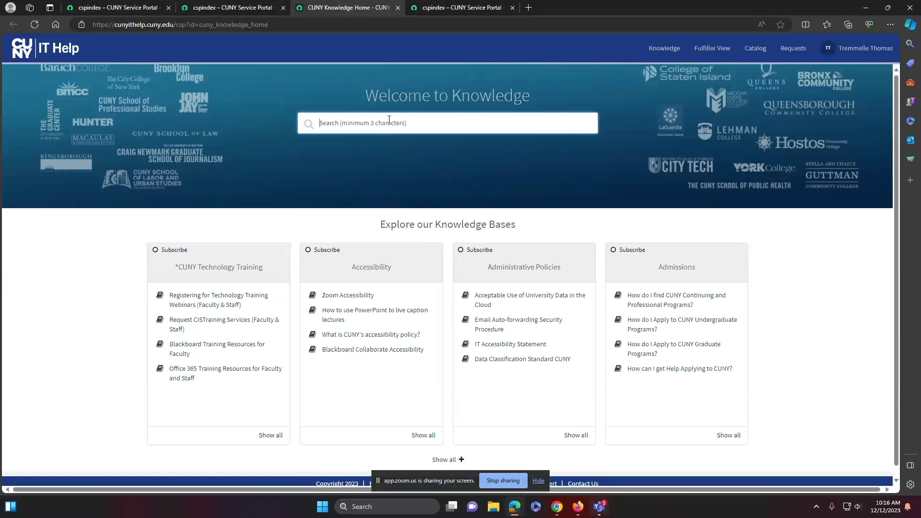
Search the knowledge base for 'cunyfirst' and scroll through the matching articles
type("cunyfirst")
key("Return")
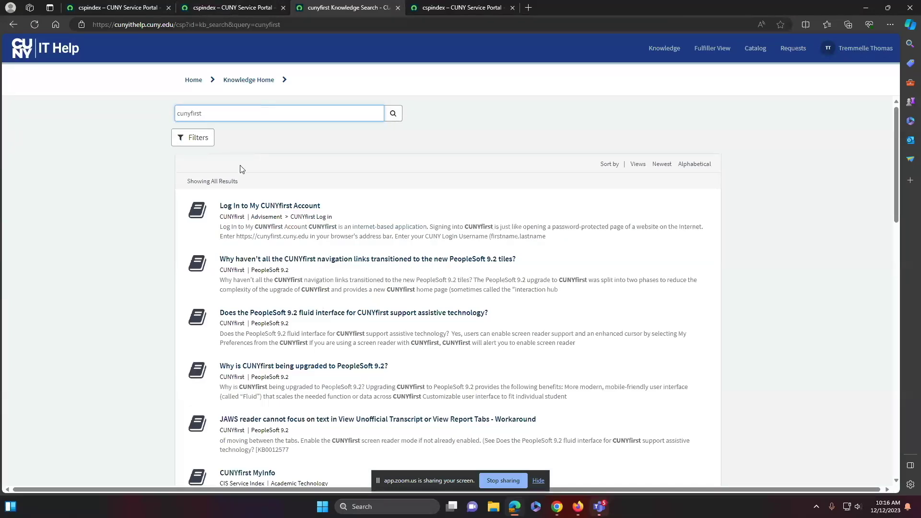
scroll(307, 251, "down", 15)
scroll(307, 240, "up", 12)
scroll(308, 235, "up", 8)
scroll(307, 240, "down", 16)
scroll(307, 246, "up", 15)
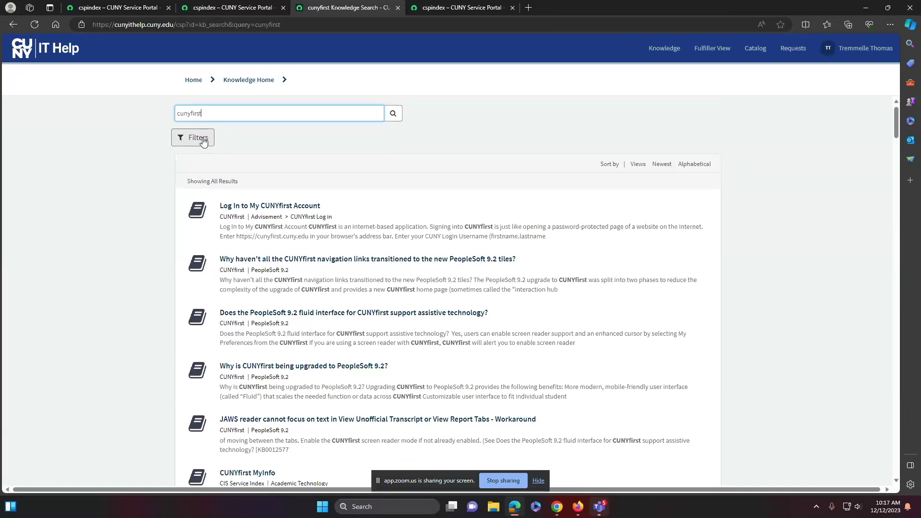
Filter the cunyfirst results to the *CUNY Technology Training knowledge base
left_click(204, 140)
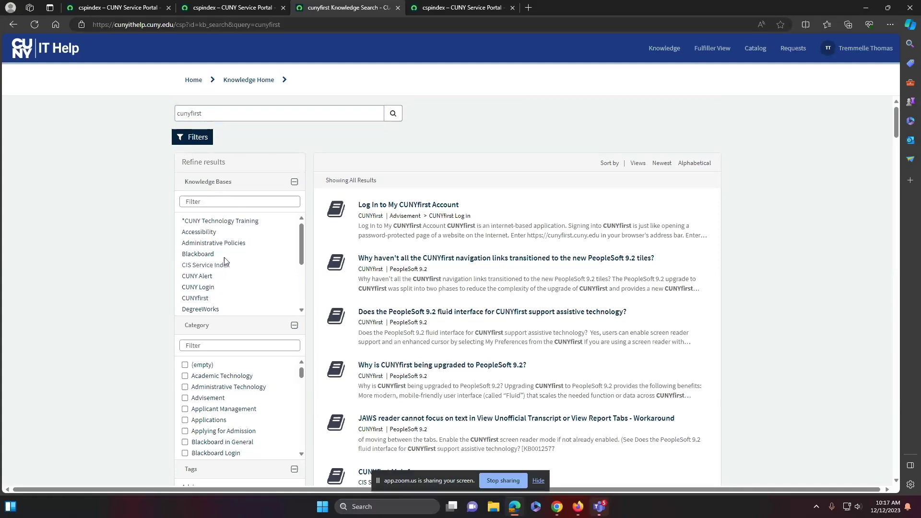
left_click(225, 222)
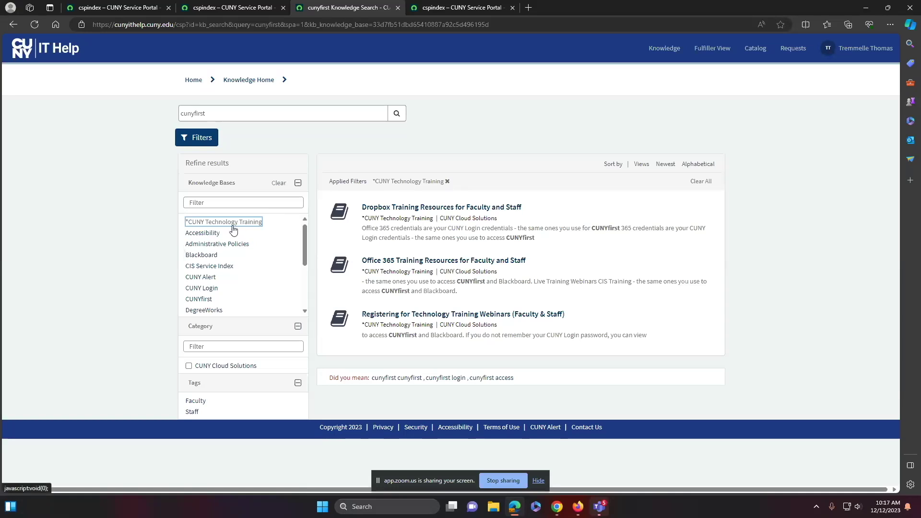
scroll(233, 229, "down", 2)
scroll(247, 316, "down", 3)
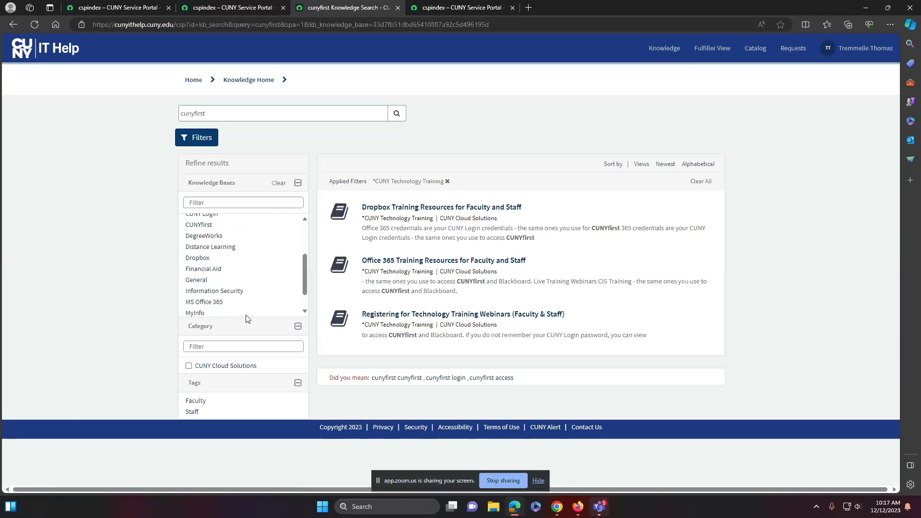
scroll(238, 260, "up", 5)
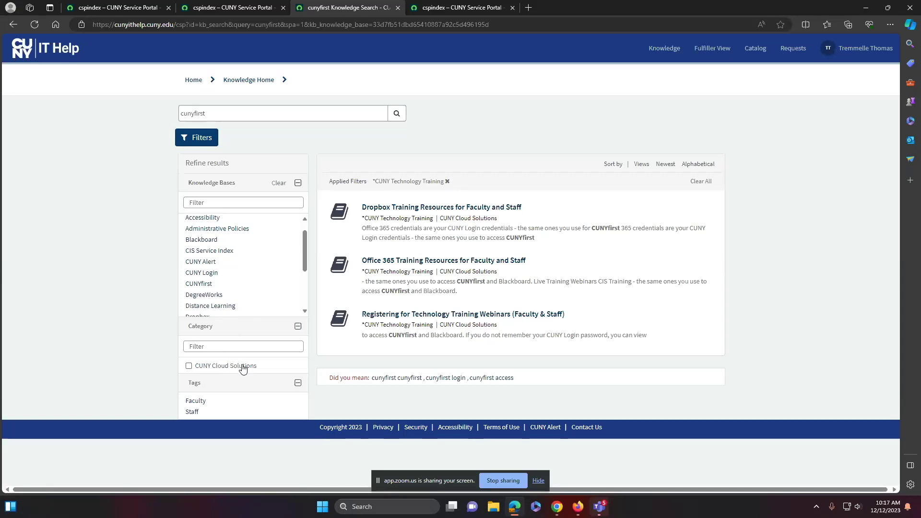
scroll(240, 245, "up", 1)
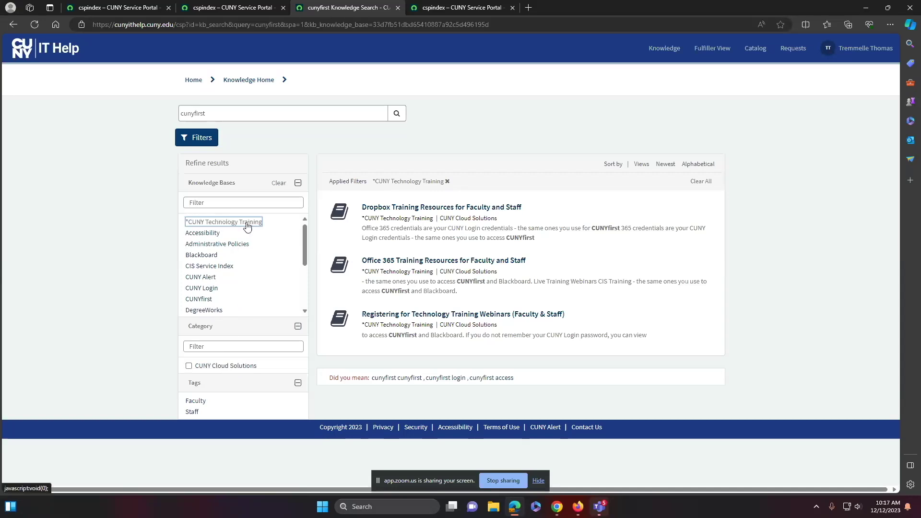
Add then remove the CUNY Cloud Solutions filter, drop *CUNY Technology Training, and return home
left_click(227, 367)
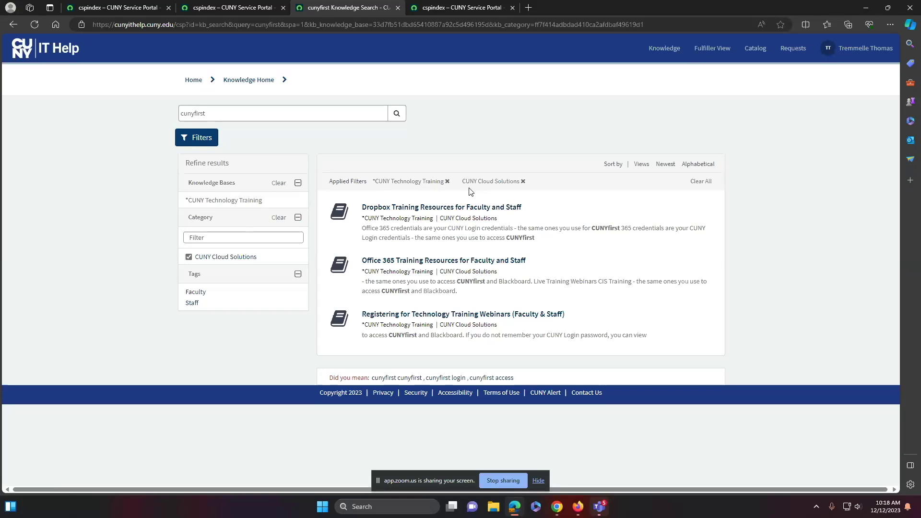
left_click(523, 182)
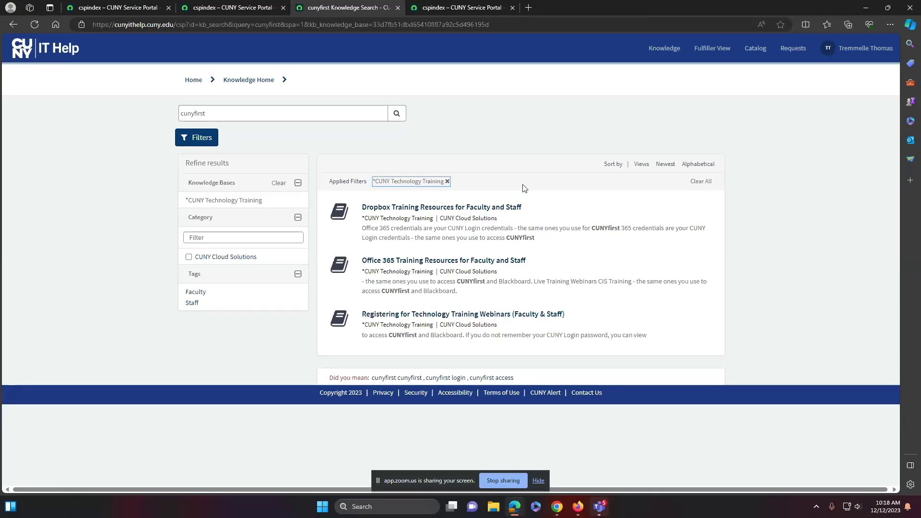
left_click(705, 181)
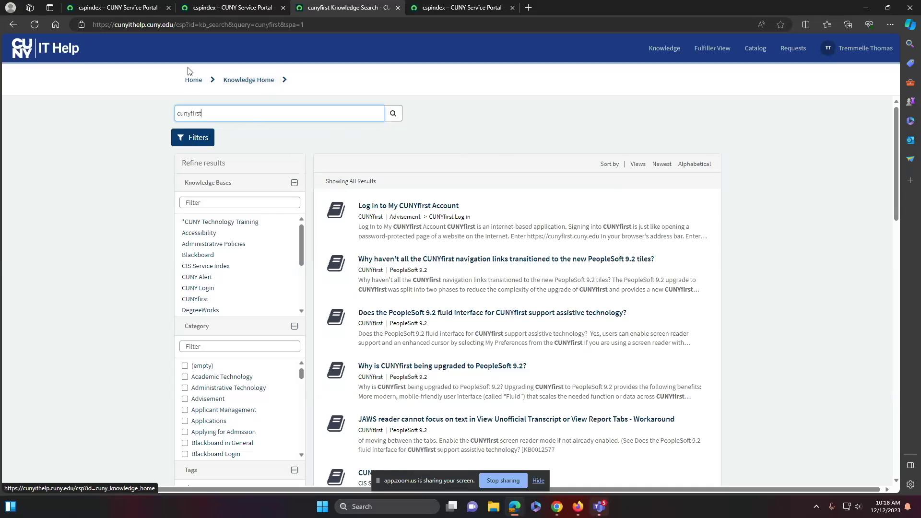
left_click(30, 56)
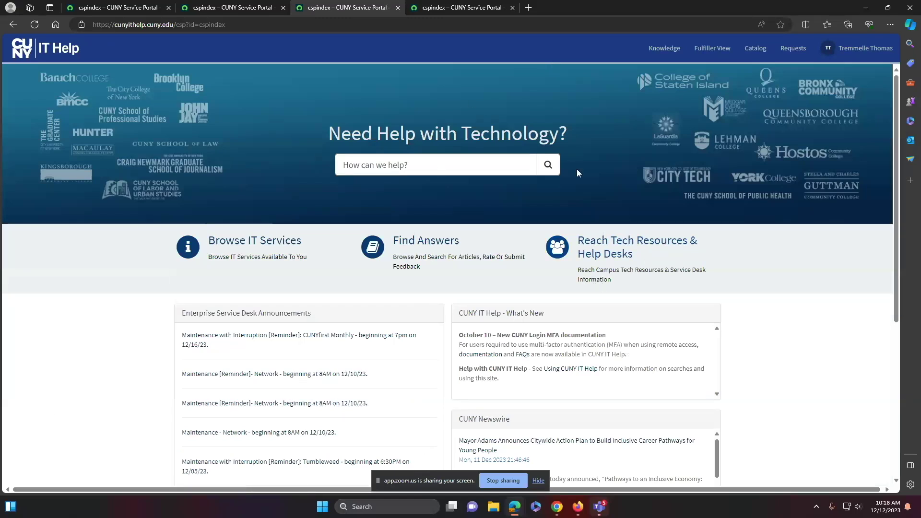
left_click(602, 248)
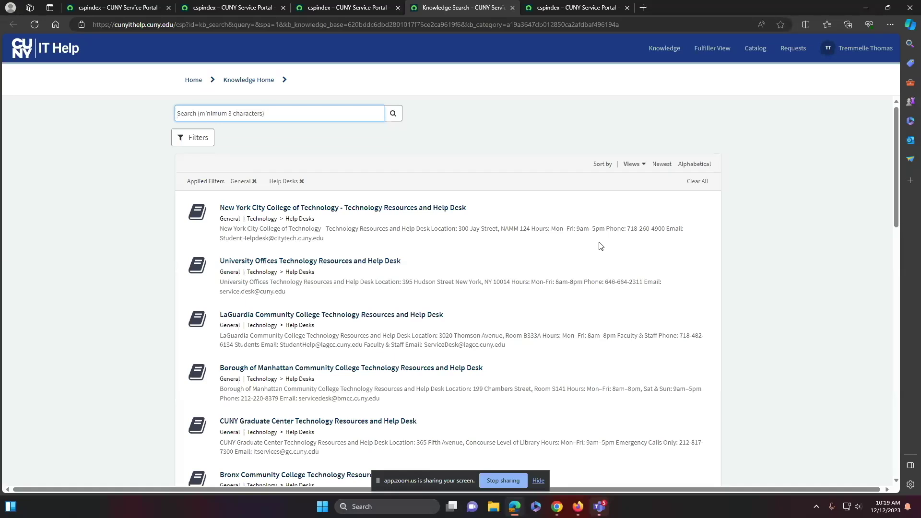
left_click(43, 48)
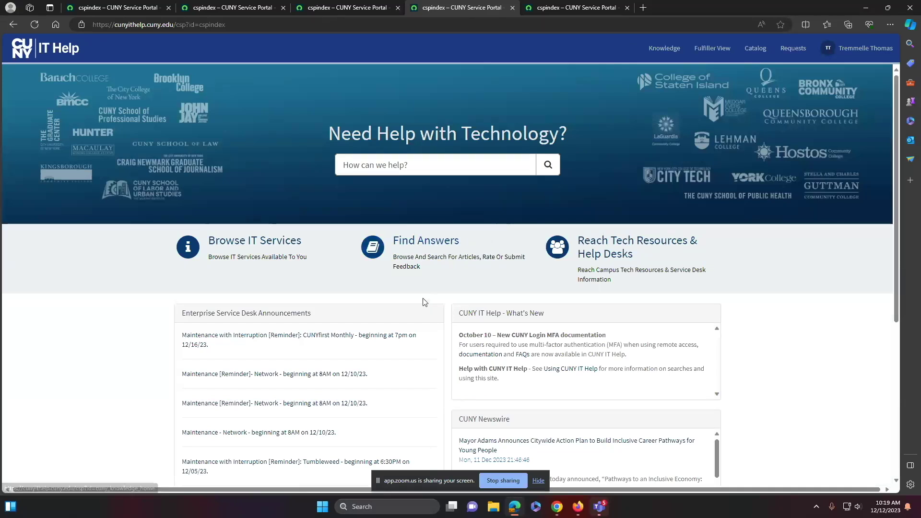
Scroll down the home page and dismiss the Zoom waiting-room notification
scroll(396, 300, "down", 3)
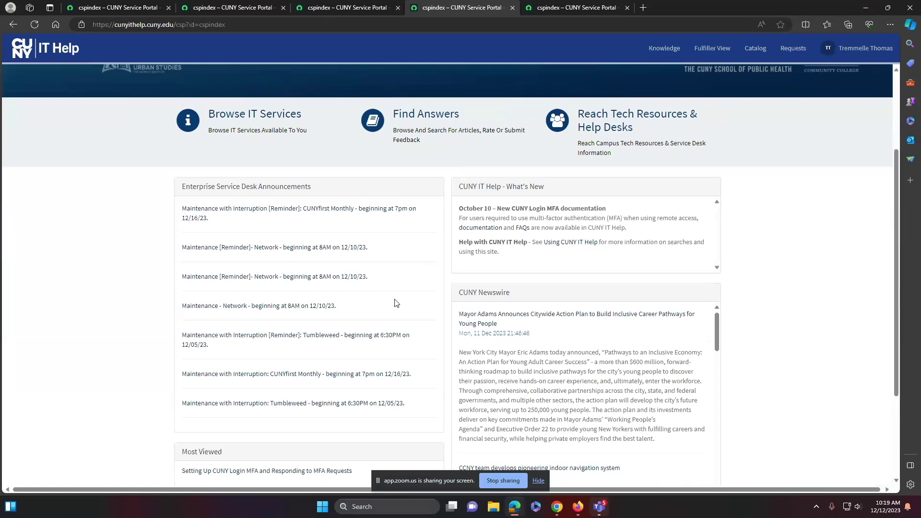
scroll(396, 302, "down", 1)
scroll(396, 302, "down", 1)
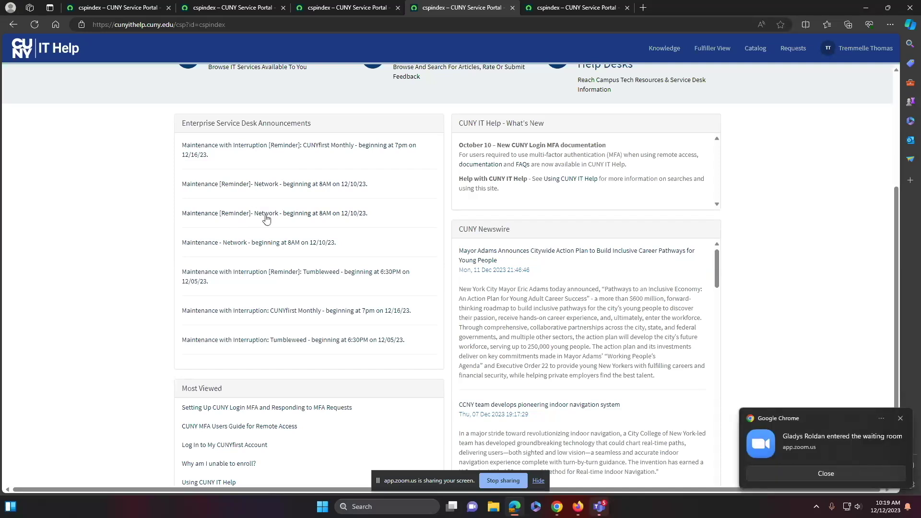
left_click(830, 442)
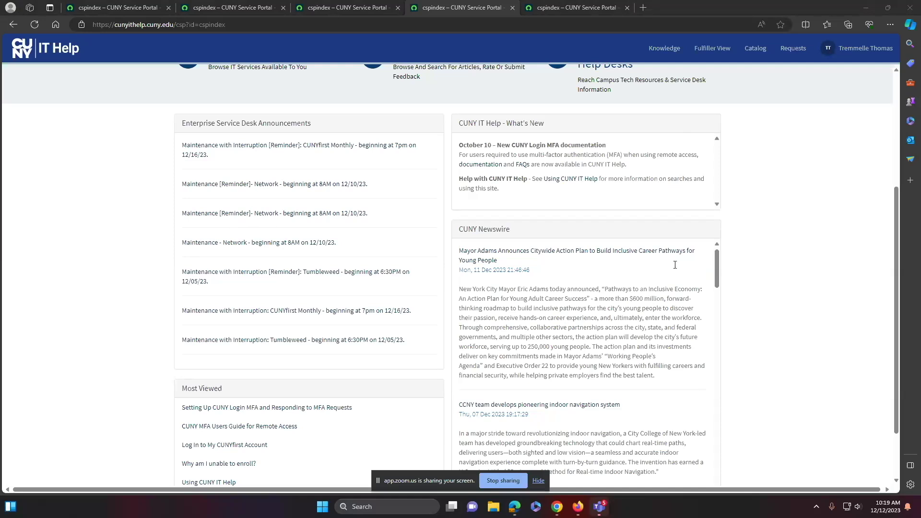
Admit the waiting participant in the Zoom meeting, then return to the IT Help portal
mouse_move(557, 507)
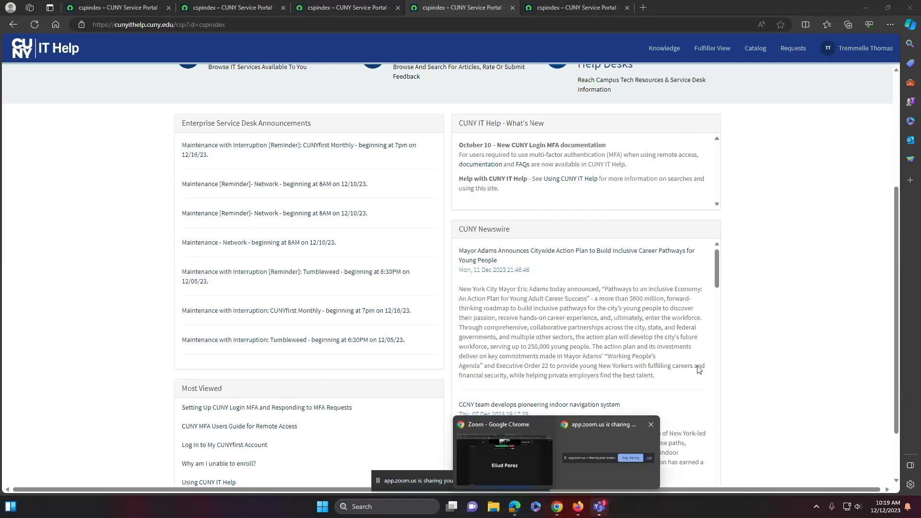
left_click(515, 428)
left_click(538, 143)
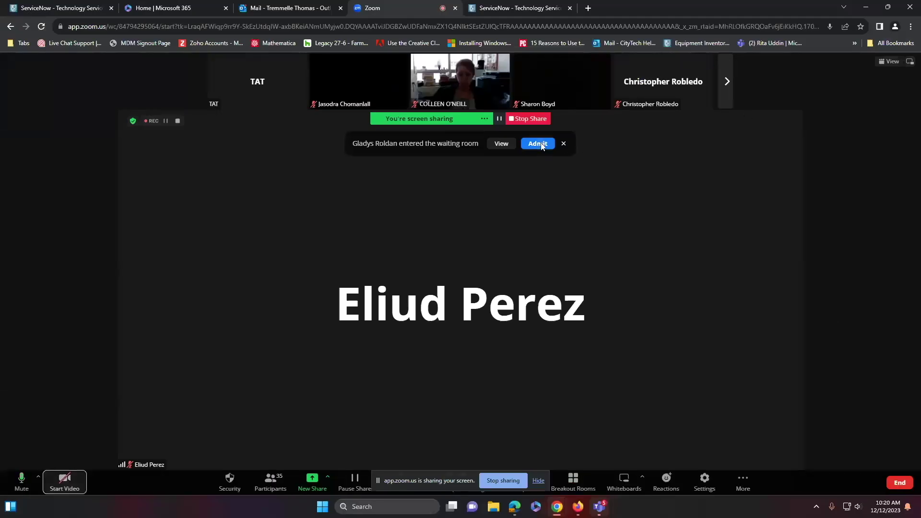
left_click(514, 507)
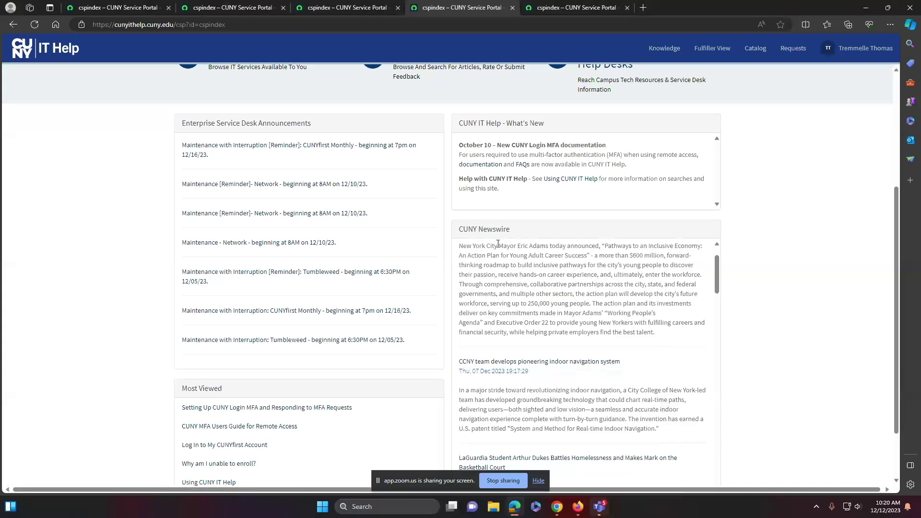
scroll(509, 280, "up", 2)
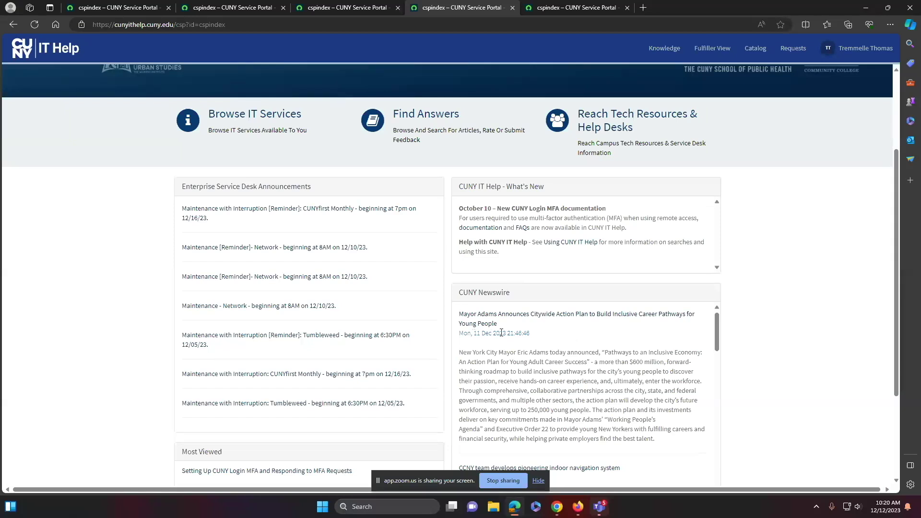
scroll(808, 267, "down", 3)
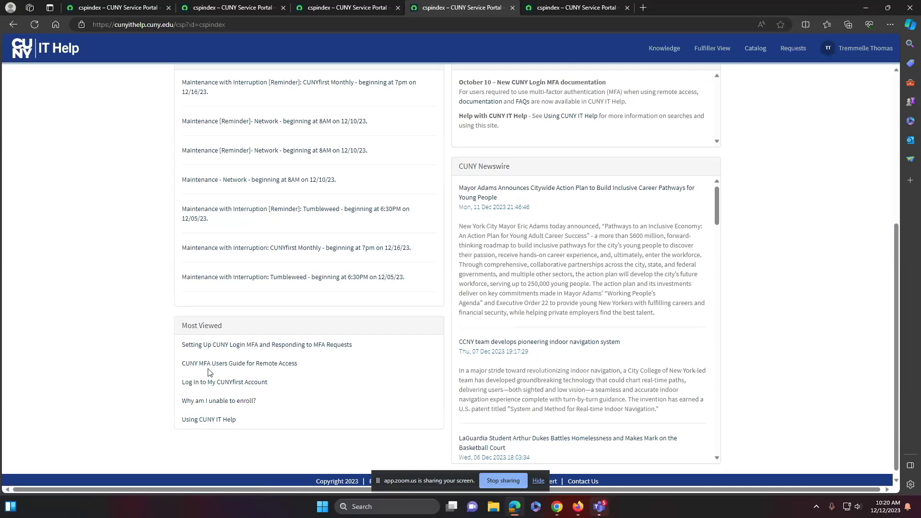
scroll(212, 351, "up", 5)
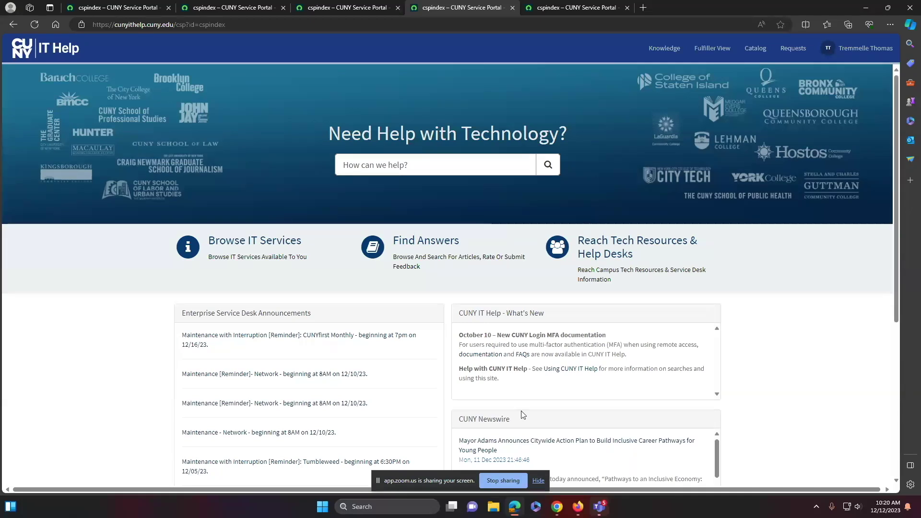
Stop the host's video in the Zoom meeting, then return to the IT Help portal window
mouse_move(556, 507)
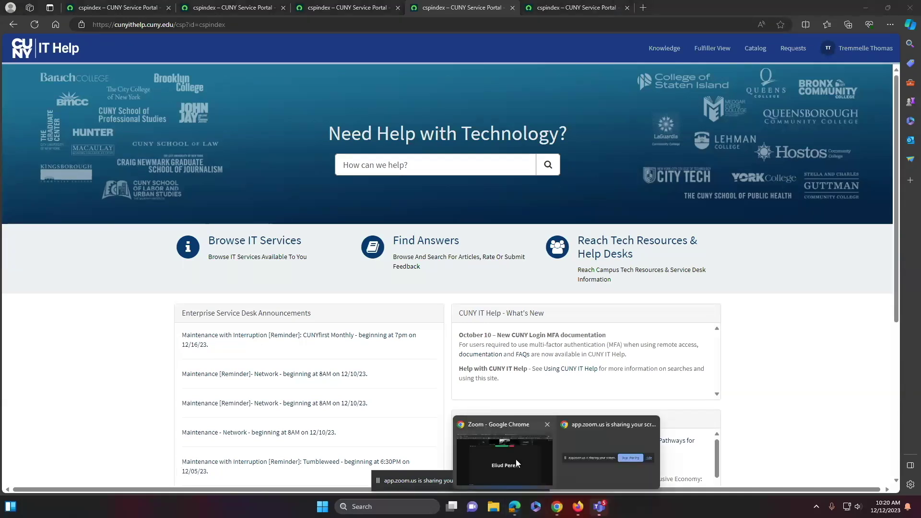
left_click(514, 459)
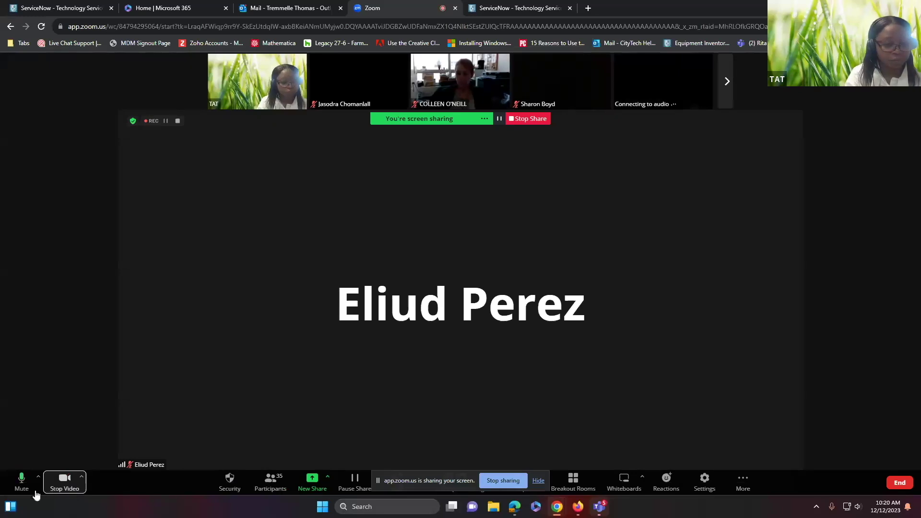
left_click(62, 482)
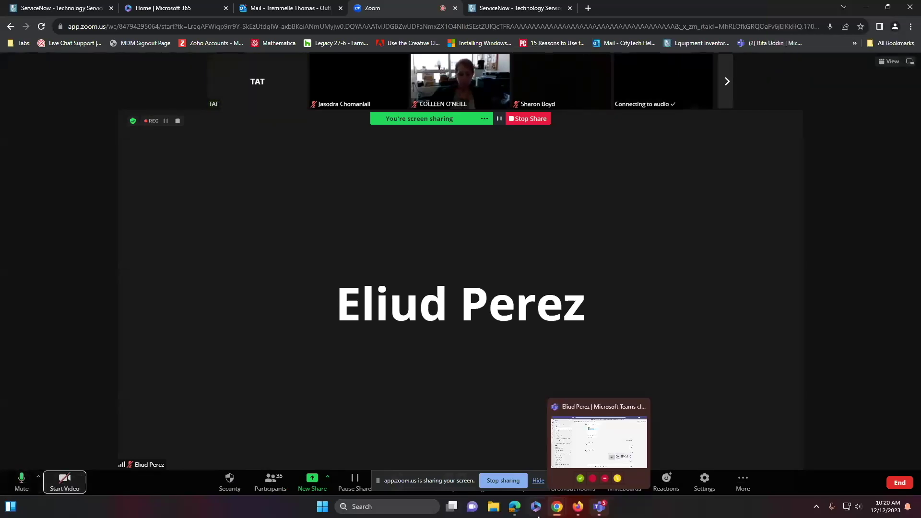
left_click(515, 507)
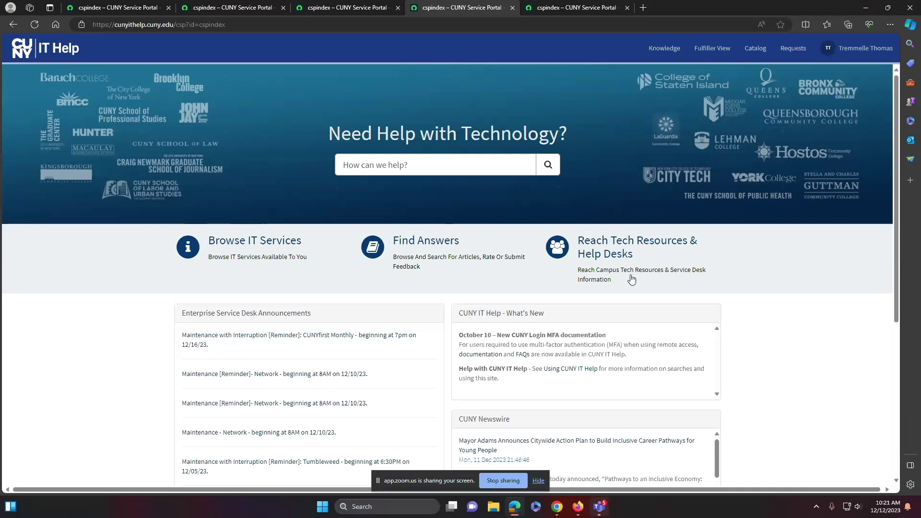
Log out of the live IT Help portal from the account menu and switch to the TEST portal tab
left_click(120, 9)
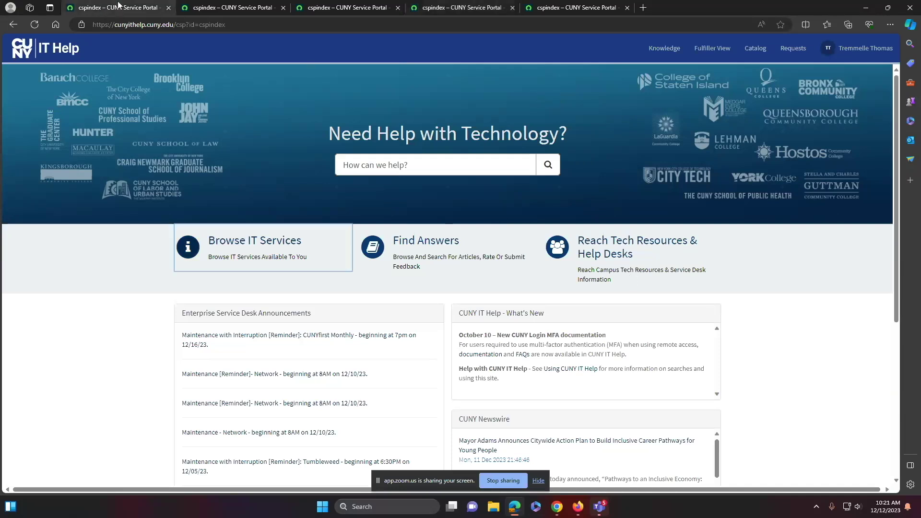
left_click(222, 7)
left_click(340, 7)
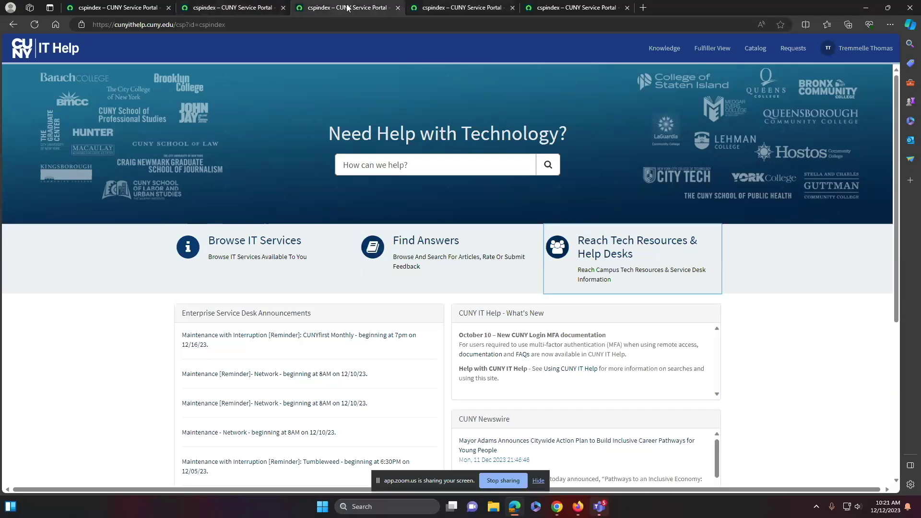
left_click(429, 7)
left_click(101, 7)
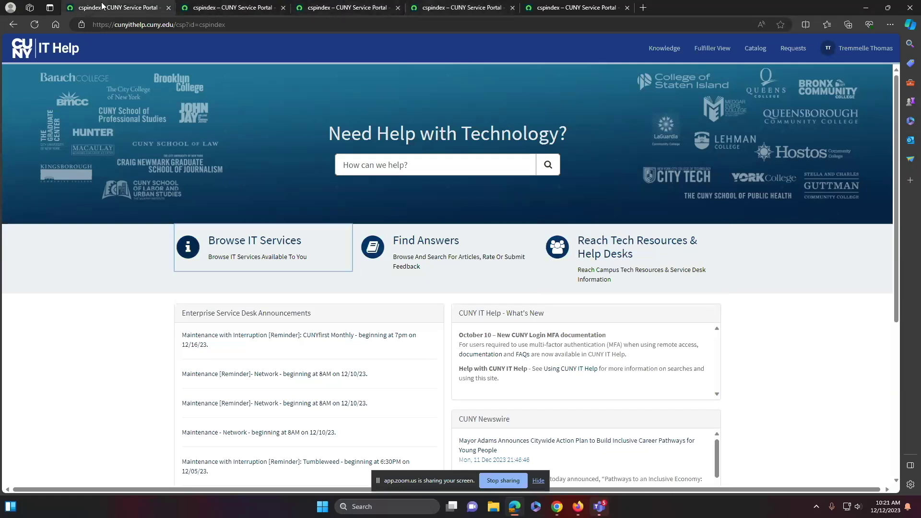
left_click(859, 48)
left_click(841, 85)
left_click(585, 9)
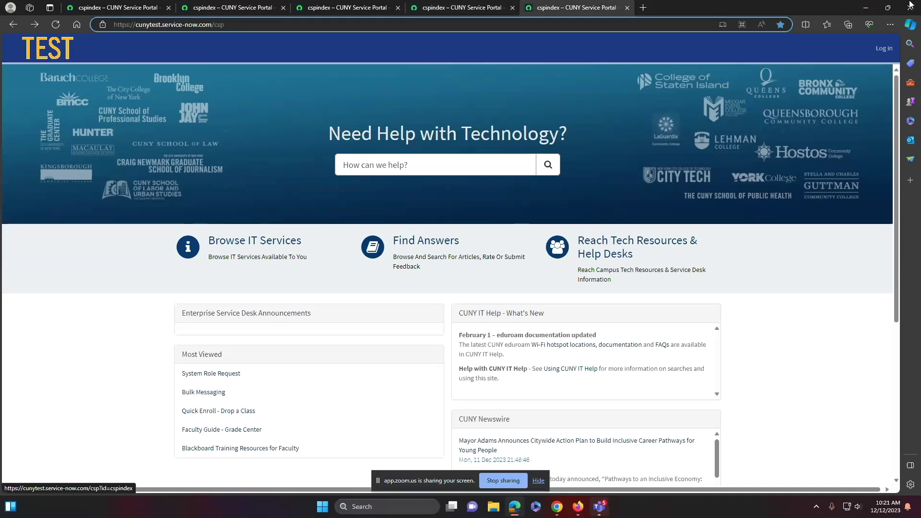
Sign in to the TEST portal with the CUNY account username and password
left_click(885, 49)
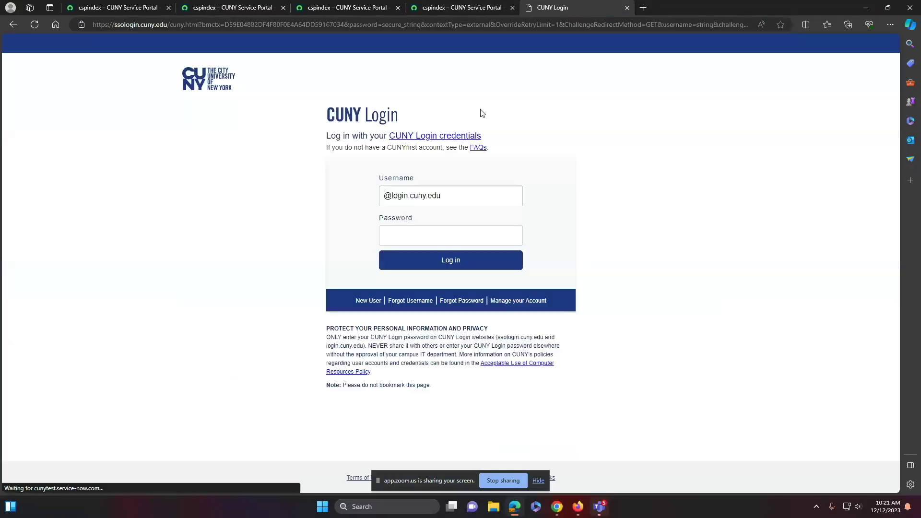
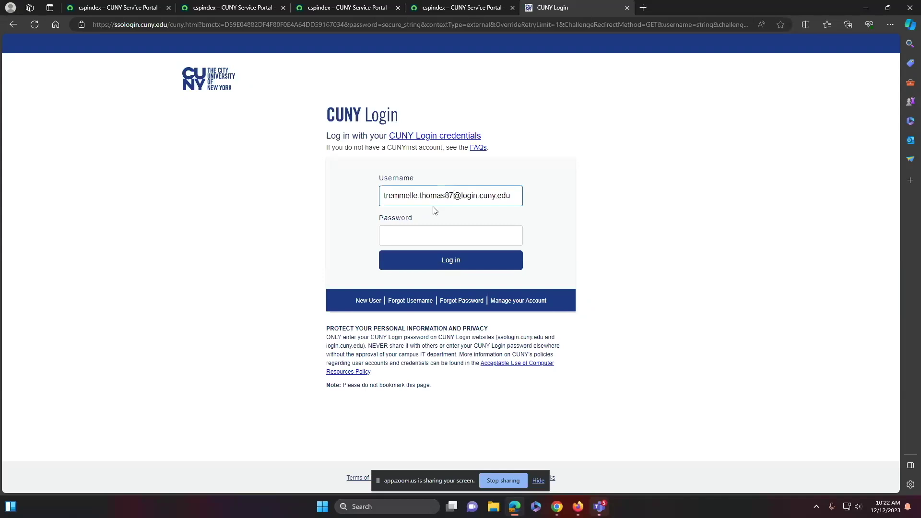
left_click(437, 235)
type("***********")
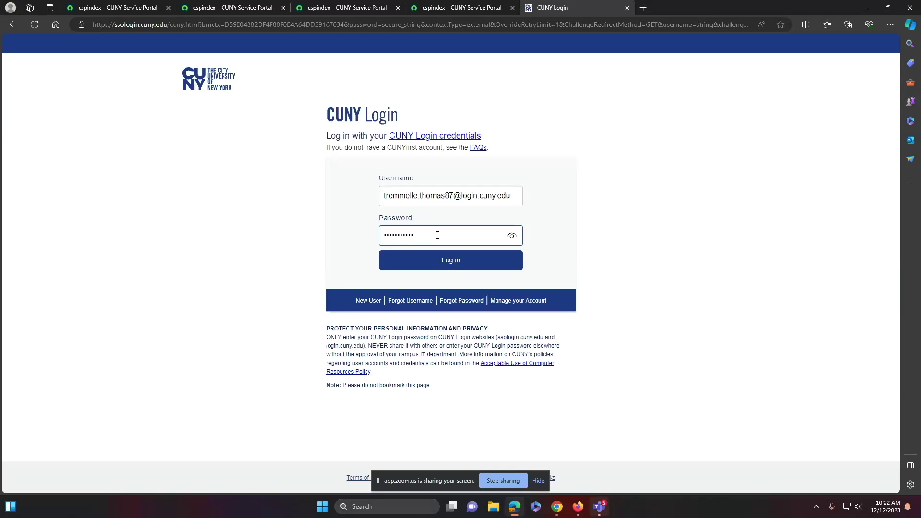
key("Return")
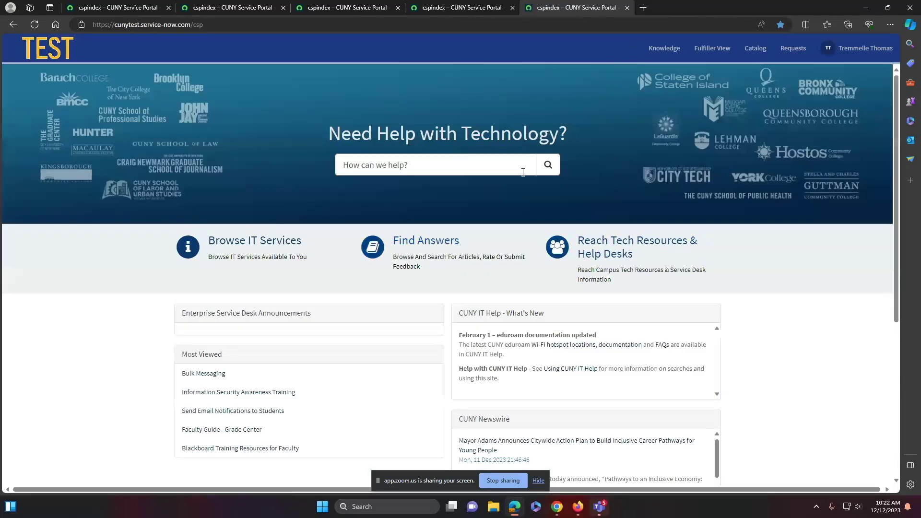
scroll(407, 370, "down", 1)
scroll(407, 369, "down", 3)
scroll(407, 369, "up", 5)
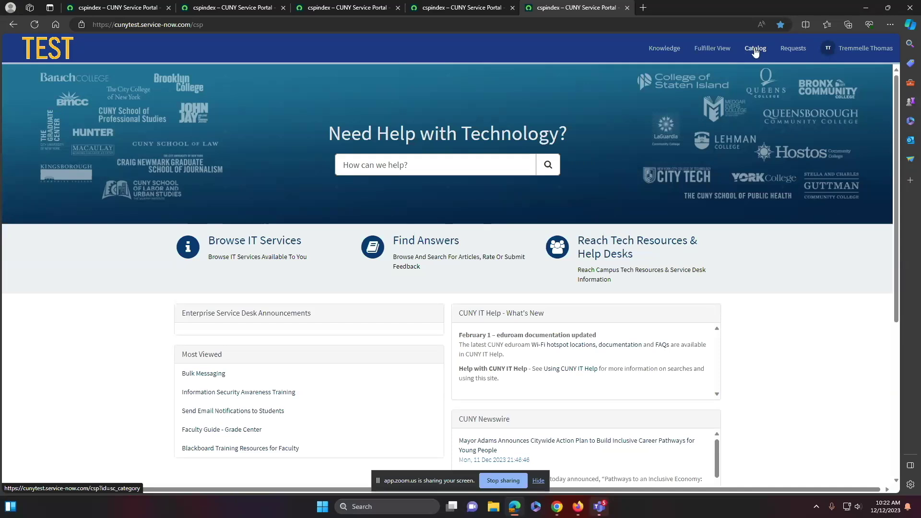
Browse the catalog to CUNY Enterprise Access Requests > Campus Solutions
left_click(755, 49)
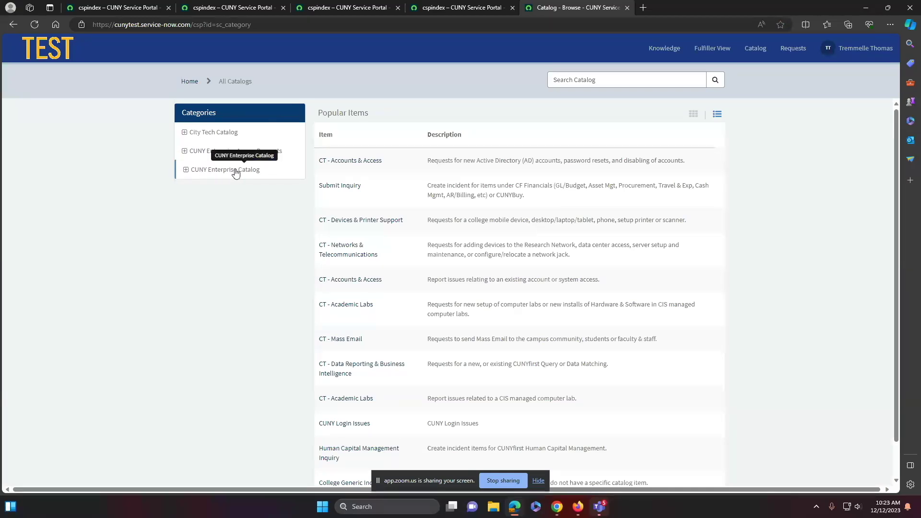
left_click(186, 152)
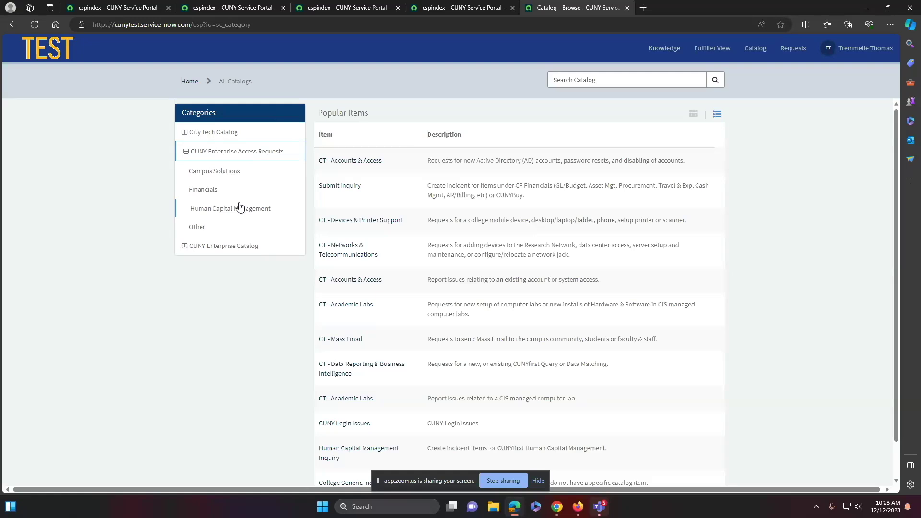
left_click(216, 175)
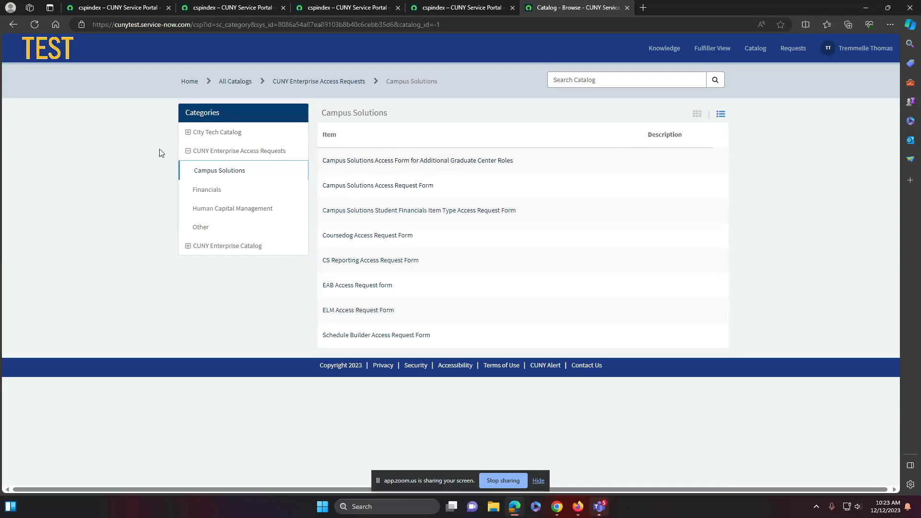
Collapse CUNY Enterprise Access Requests, look through CUNY Enterprise Catalog > App Services, then expand City Tech Catalog
left_click(188, 151)
left_click(189, 172)
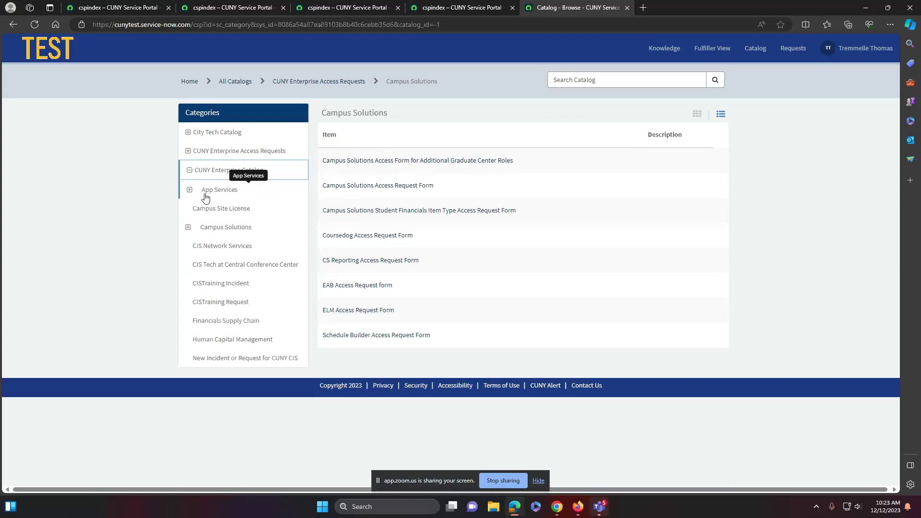
left_click(189, 191)
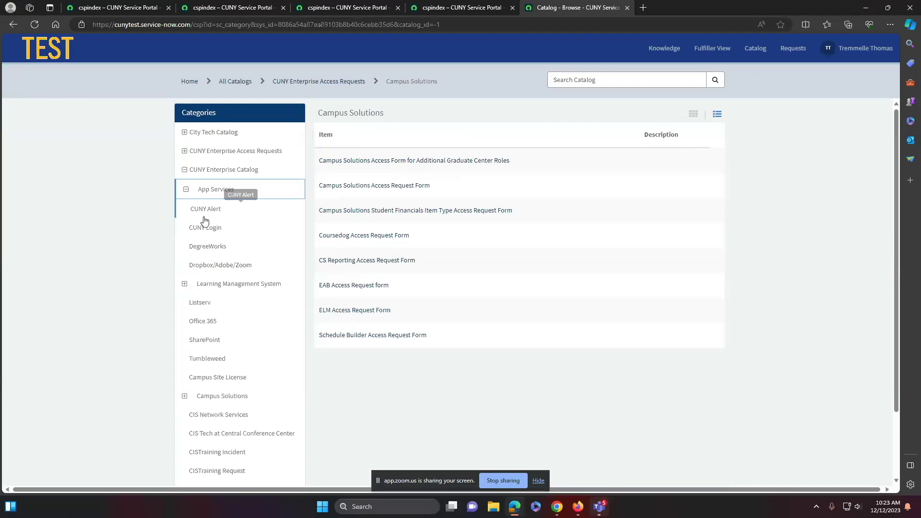
scroll(211, 345, "down", 2)
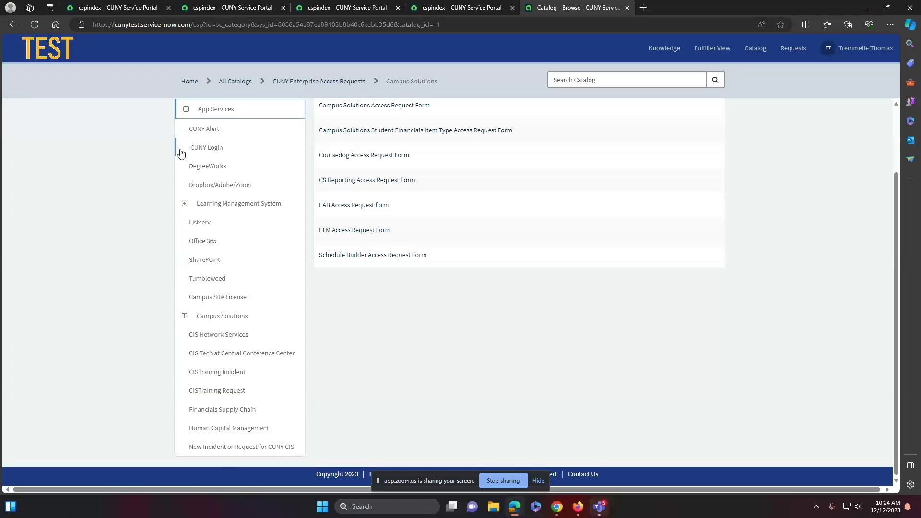
scroll(195, 167, "up", 2)
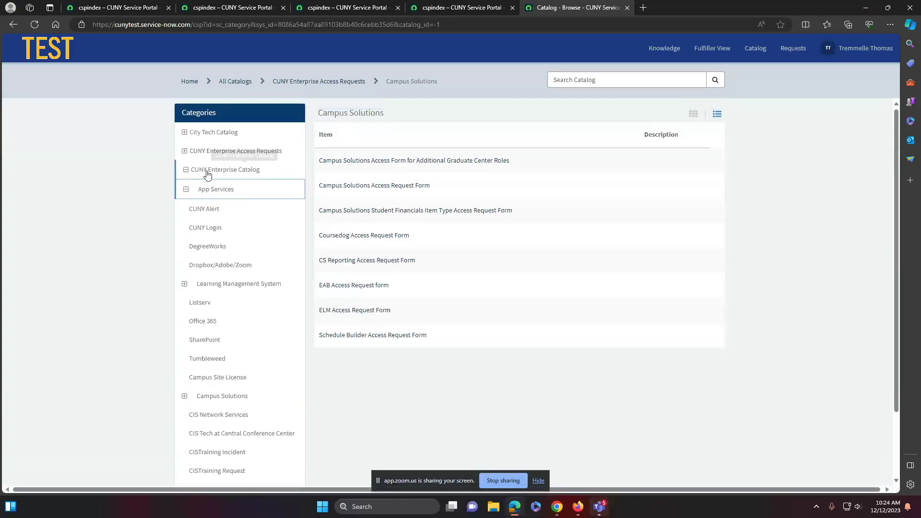
left_click(188, 189)
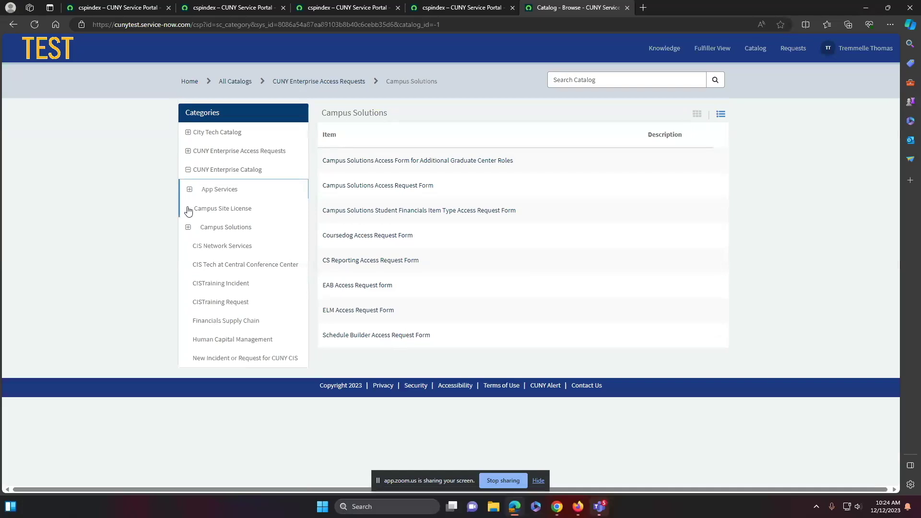
left_click(189, 170)
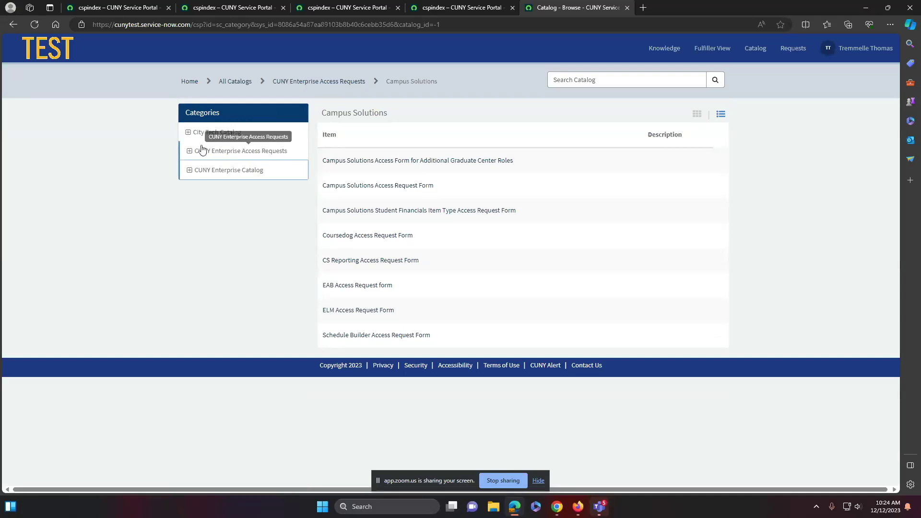
left_click(190, 133)
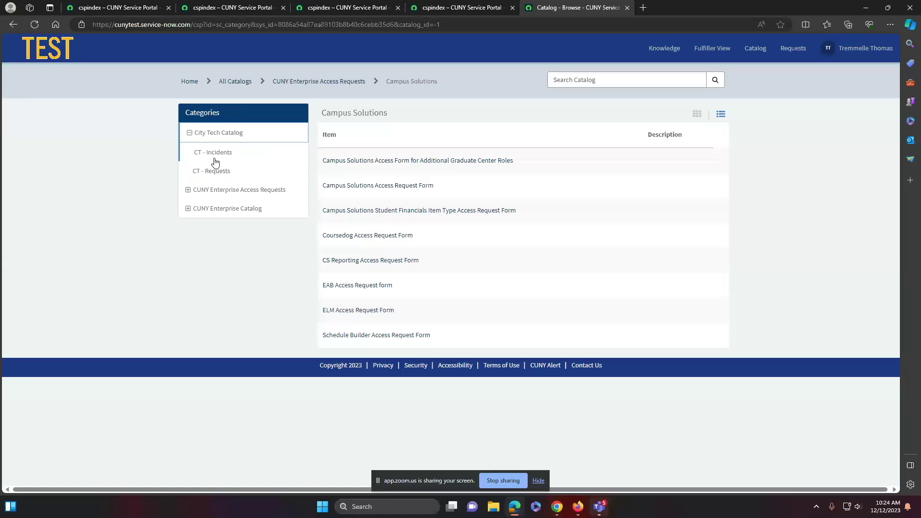
Go to City Tech Catalog > CT - Incidents and open CT - Accounts & Access
left_click(217, 153)
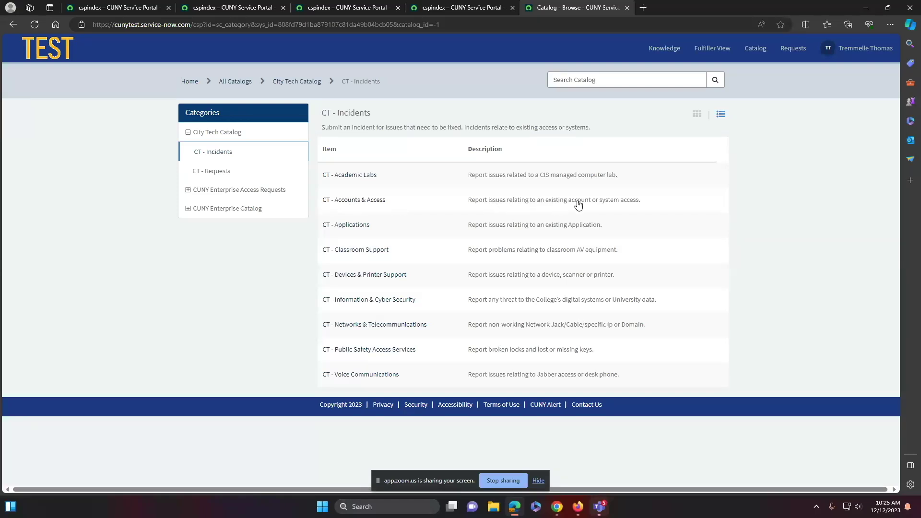
left_click(348, 204)
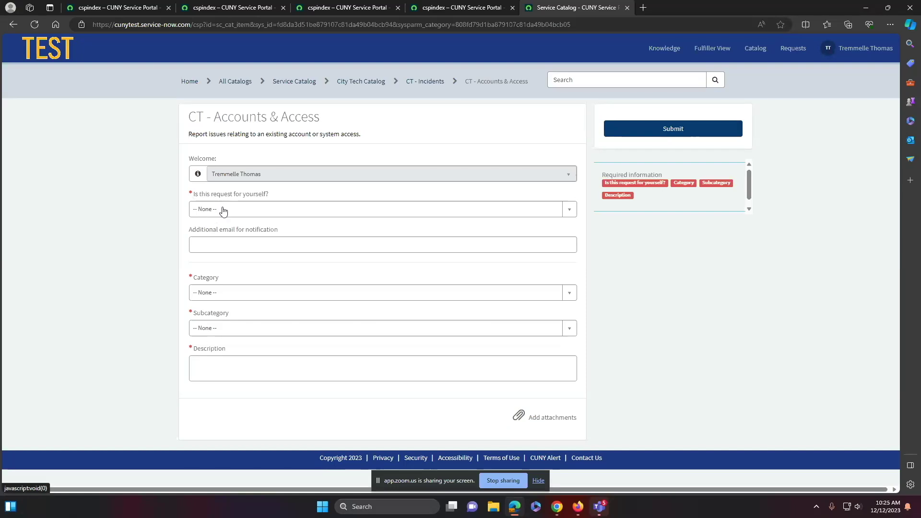
Answer Yes to 'Is this request for yourself?' and enter the helpdesk's additional notification e-mail
left_click(225, 209)
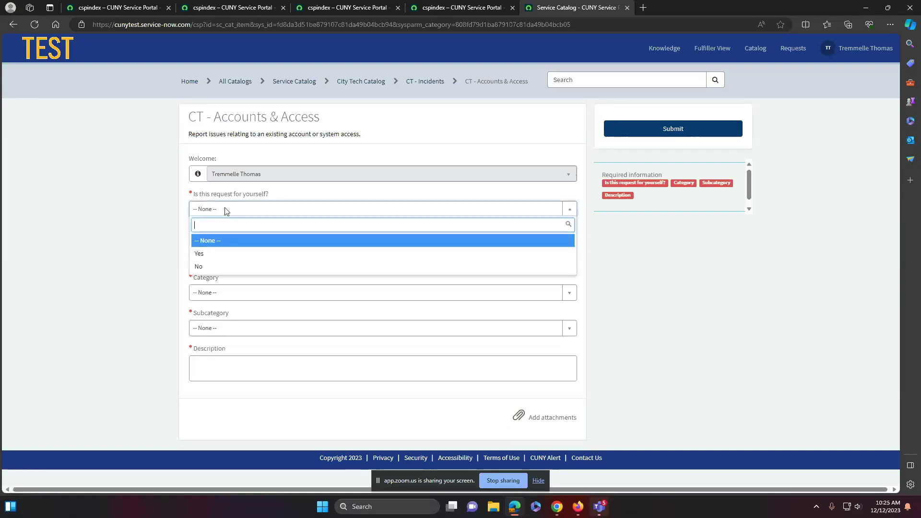
left_click(209, 254)
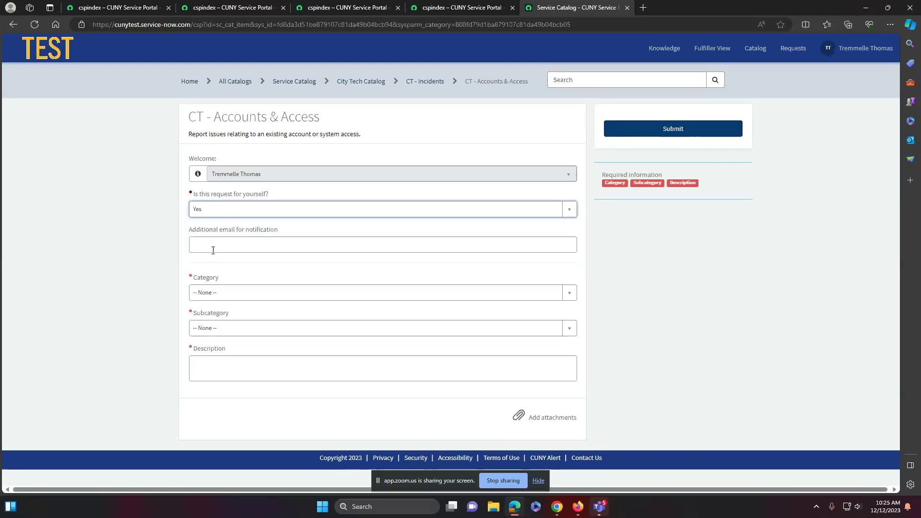
left_click(228, 243)
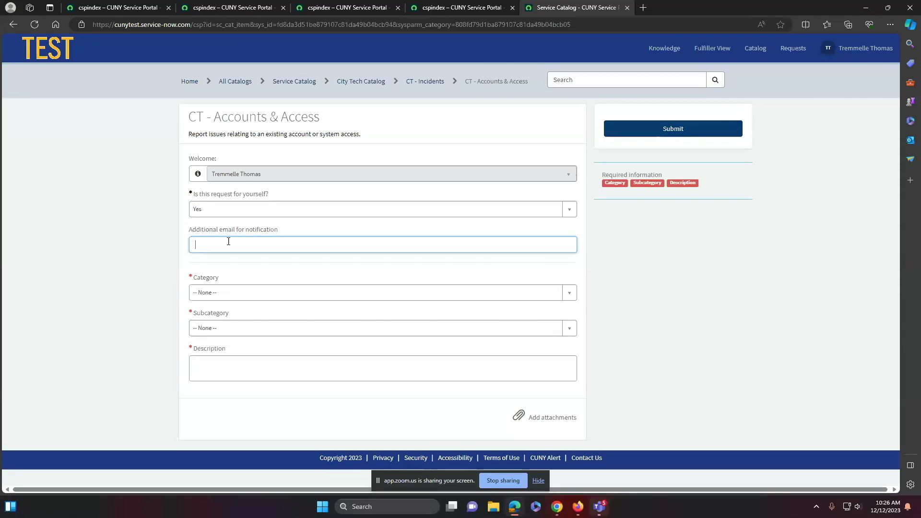
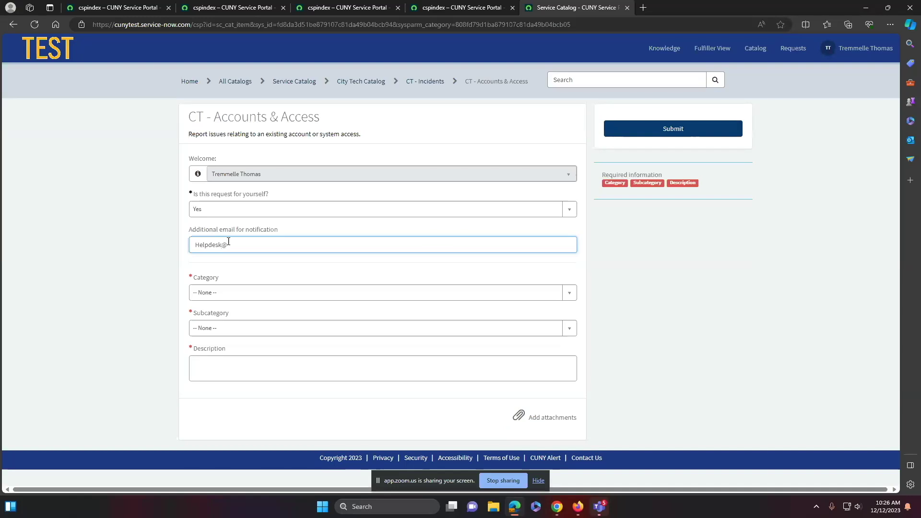
Set Category to Active Directory (AD) and Subcategory to Unable to log in
left_click(569, 293)
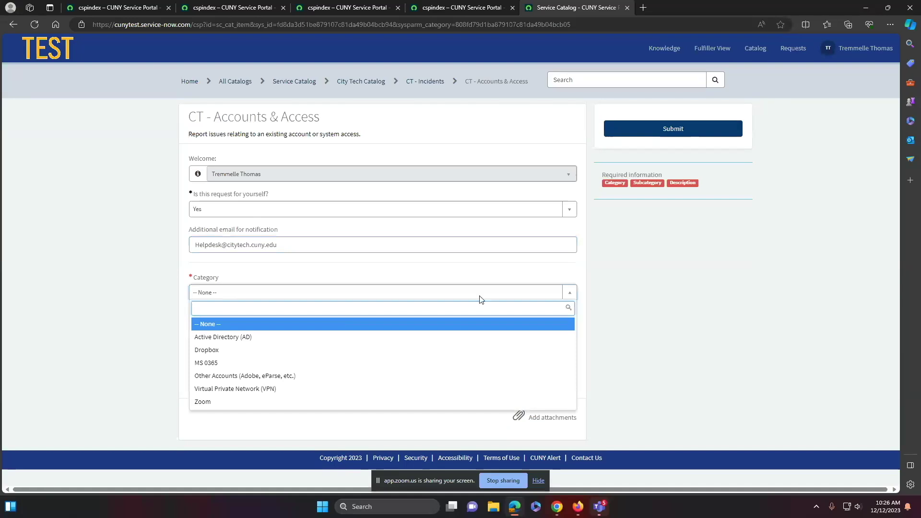
left_click(233, 342)
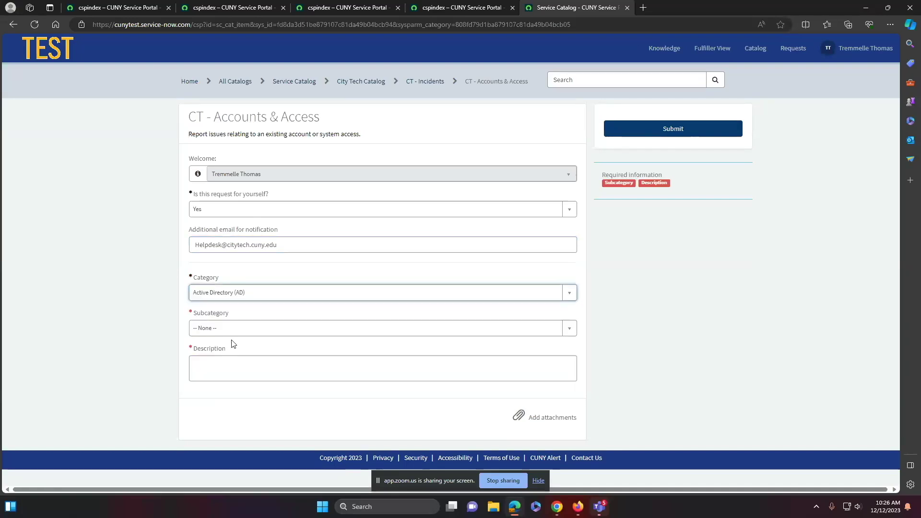
left_click(569, 331)
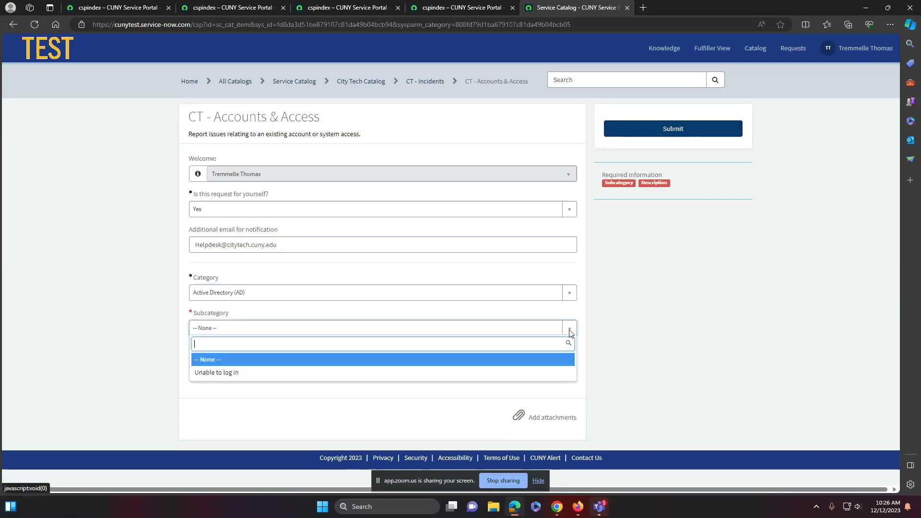
left_click(237, 373)
Erase the partial description 'Test - unable to log into my' and reconfirm Unable to log in as the subcategory
left_click(240, 372)
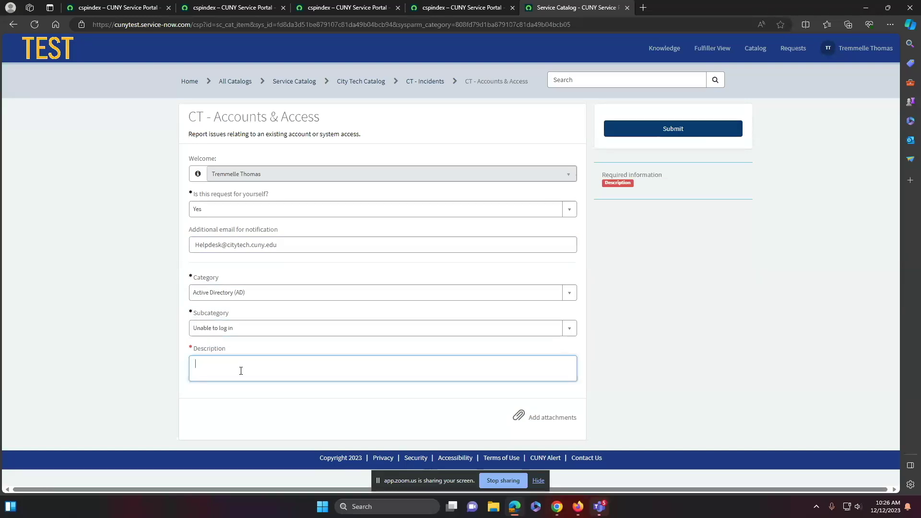
type("Te")
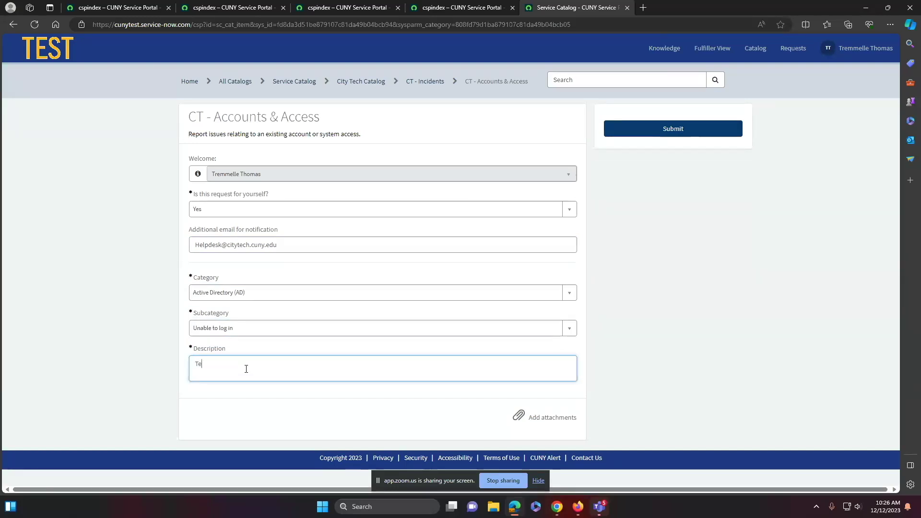
type("st - unable to log into my pc")
left_click_drag(286, 365, 127, 372)
key("BackSpace")
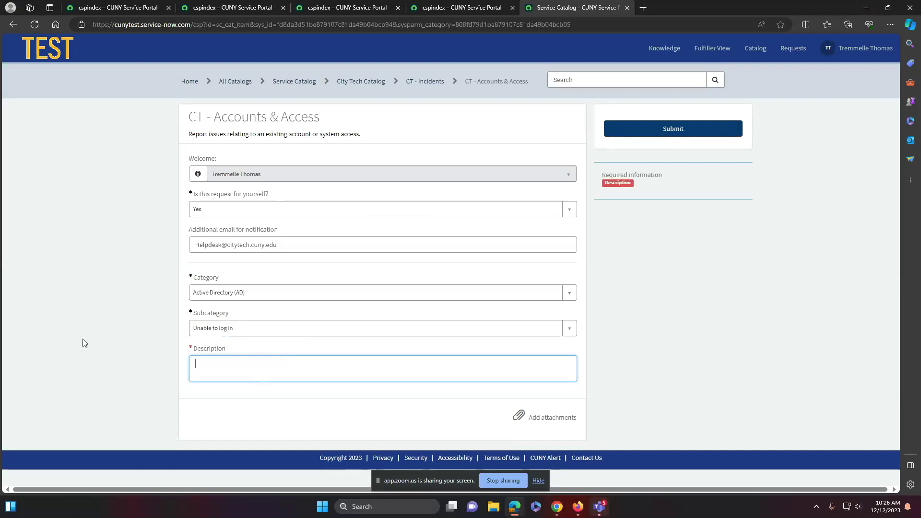
left_click(263, 330)
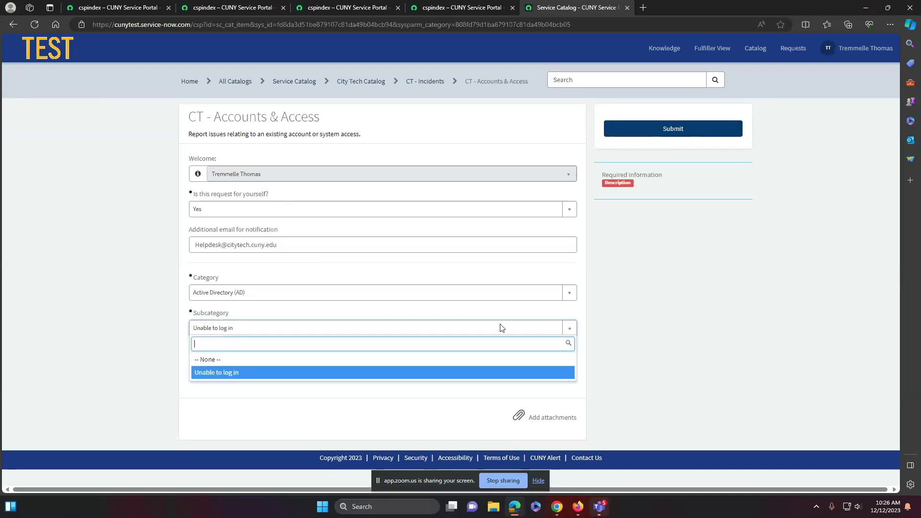
left_click(269, 395)
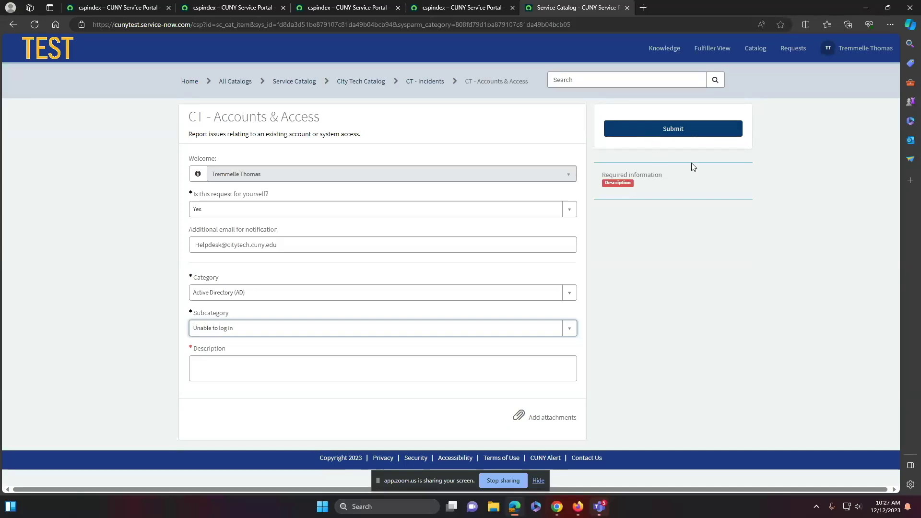
Type 'test unable to log into' into the Description box
left_click(220, 363)
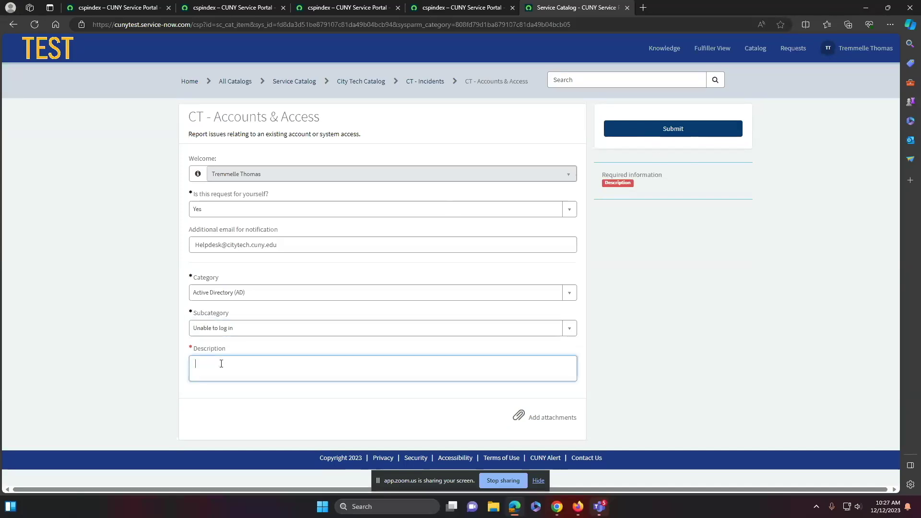
type("test")
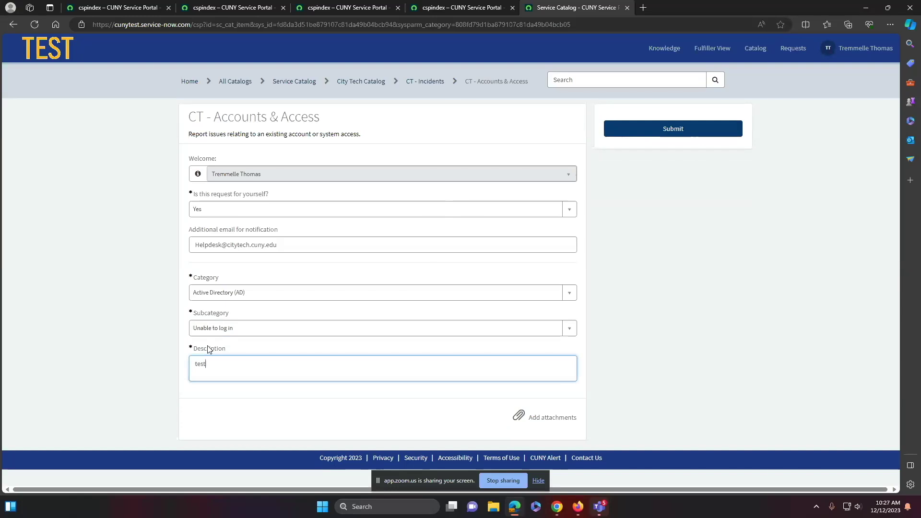
type(" unable to log into")
Open the attachment file picker and navigate through the folders to the Desktop
left_click(535, 420)
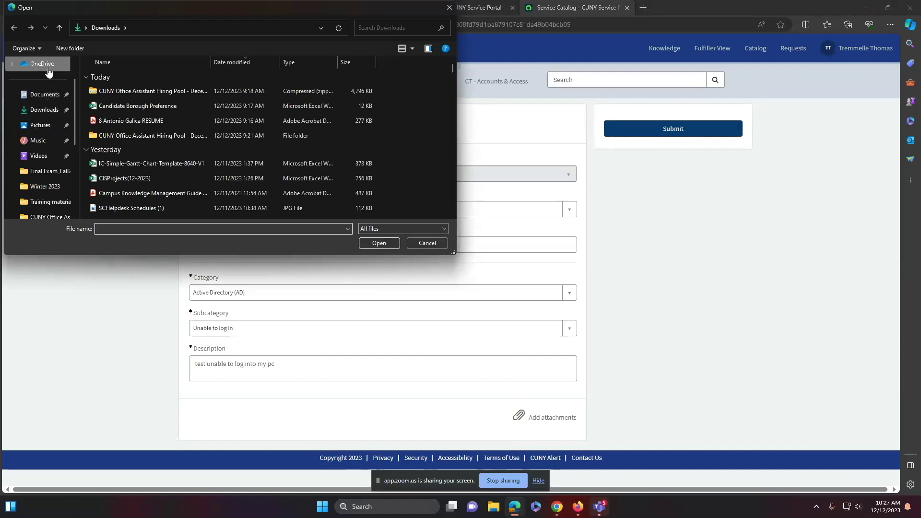
scroll(48, 120, "up", 1)
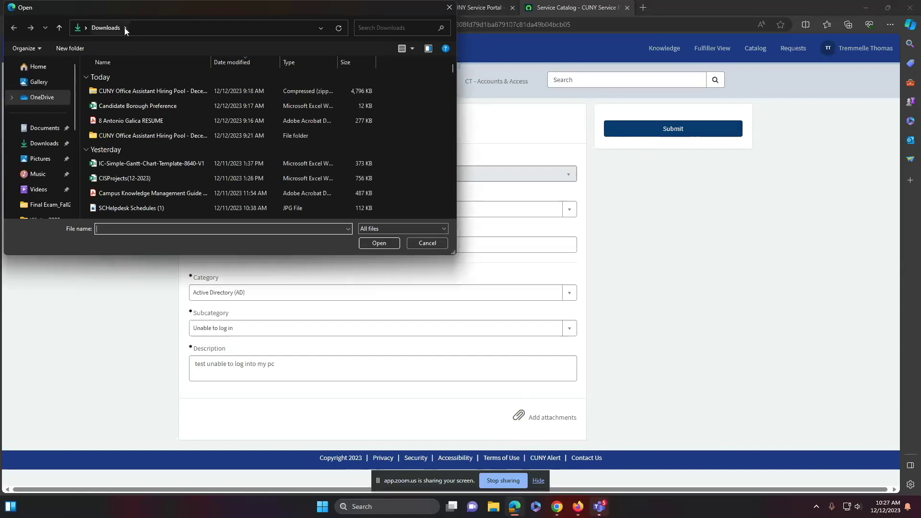
scroll(44, 201, "down", 3)
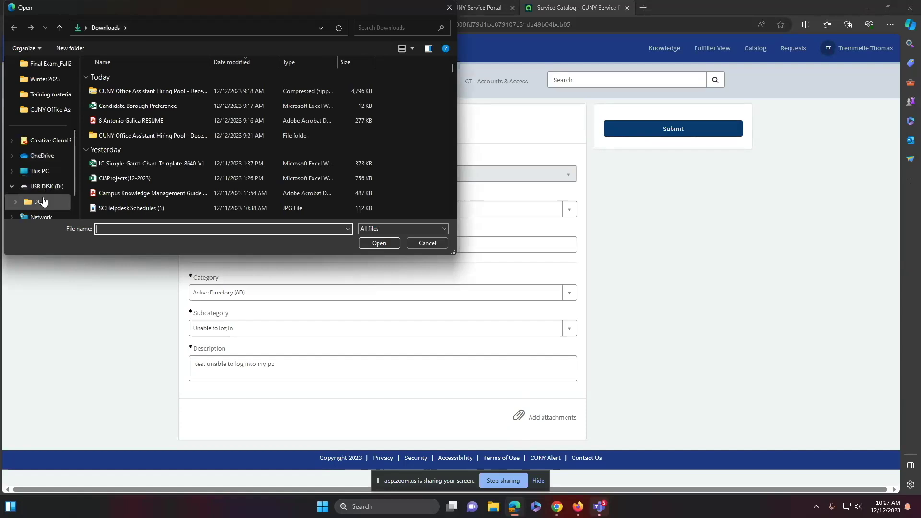
left_click(39, 171)
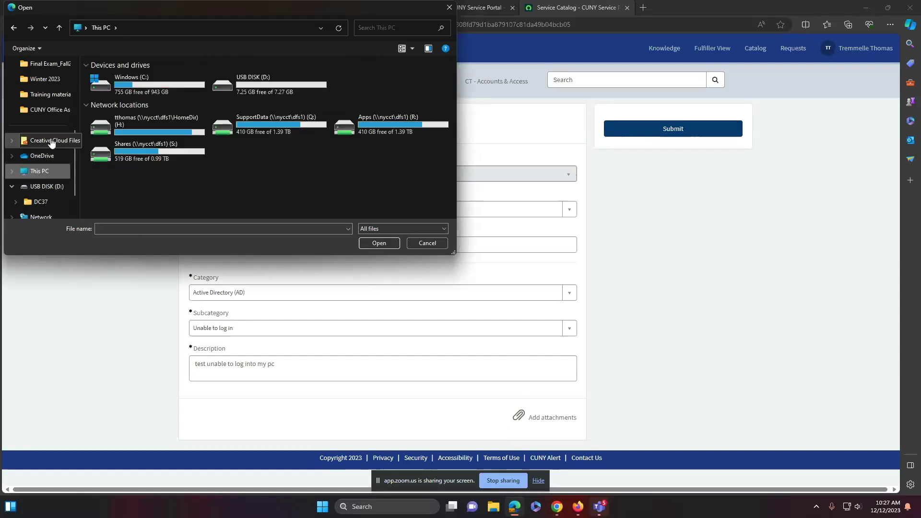
scroll(37, 97, "up", 3)
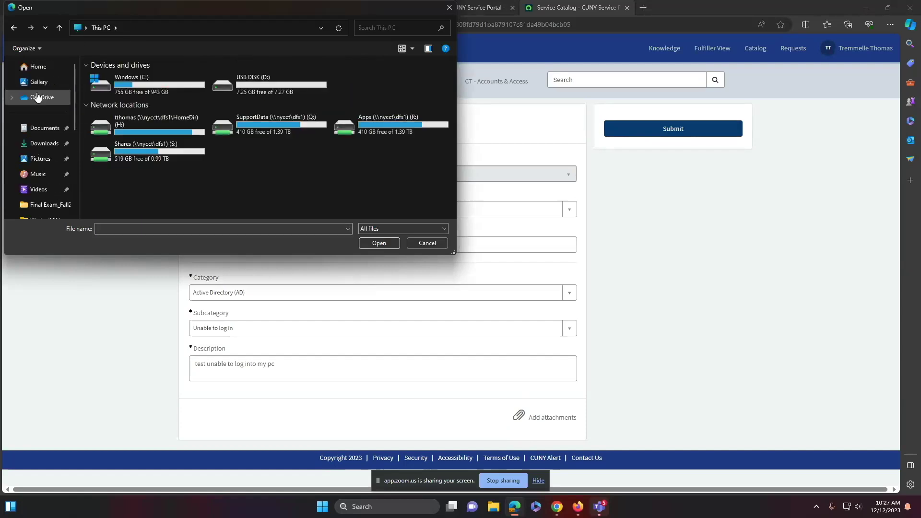
left_click(43, 144)
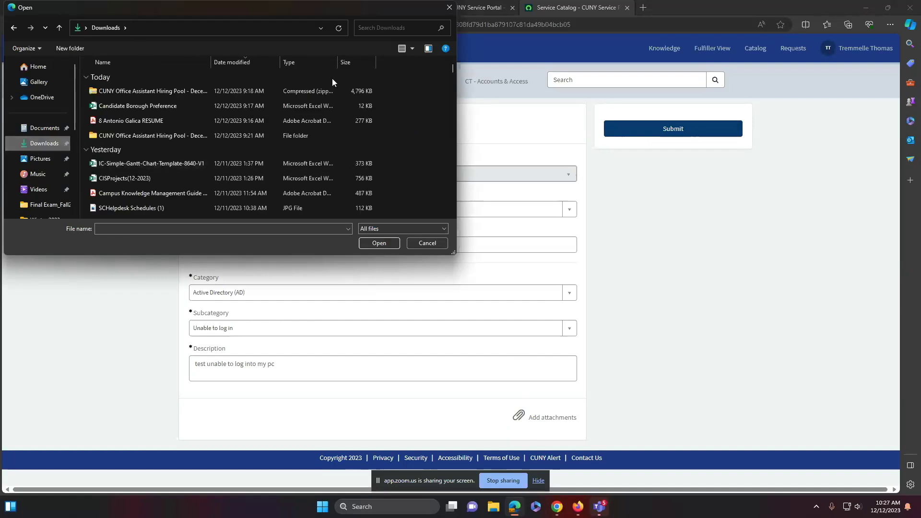
scroll(113, 188, "down", 4)
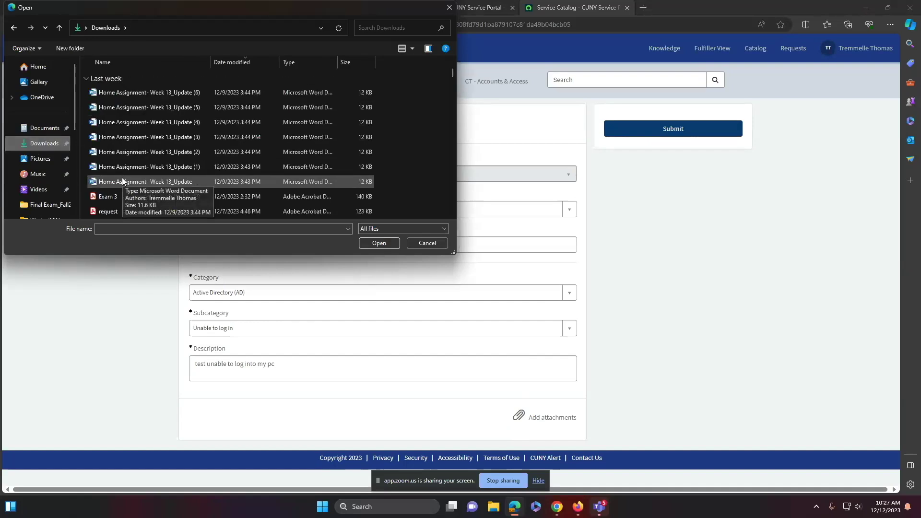
scroll(122, 179, "down", 8)
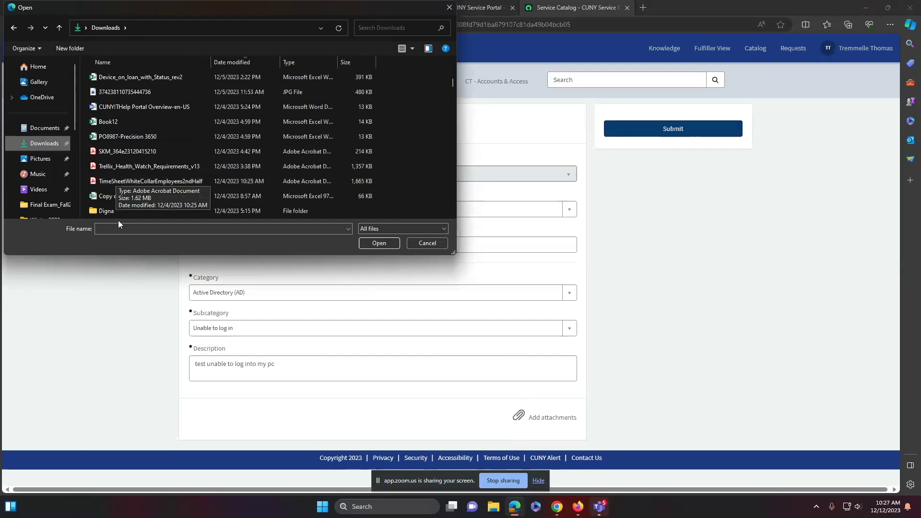
left_click(131, 27)
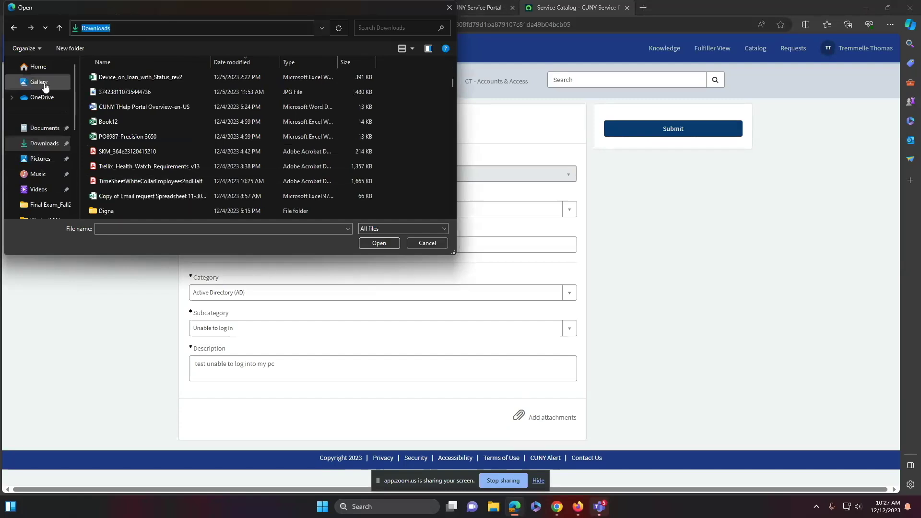
scroll(42, 174, "down", 5)
scroll(46, 173, "up", 5)
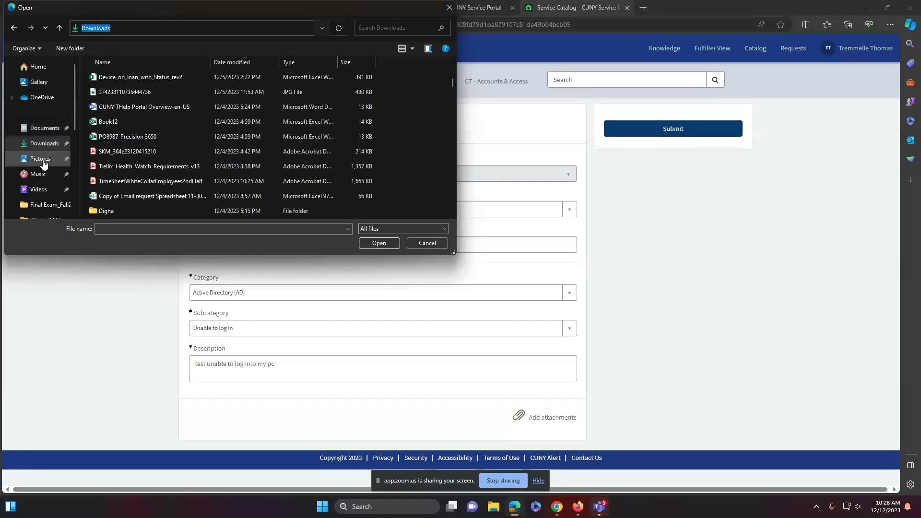
left_click(44, 128)
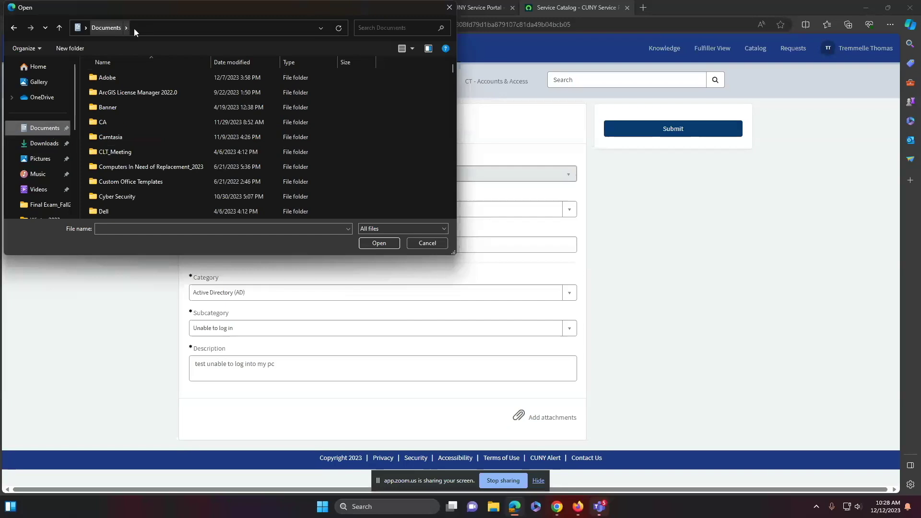
left_click(59, 28)
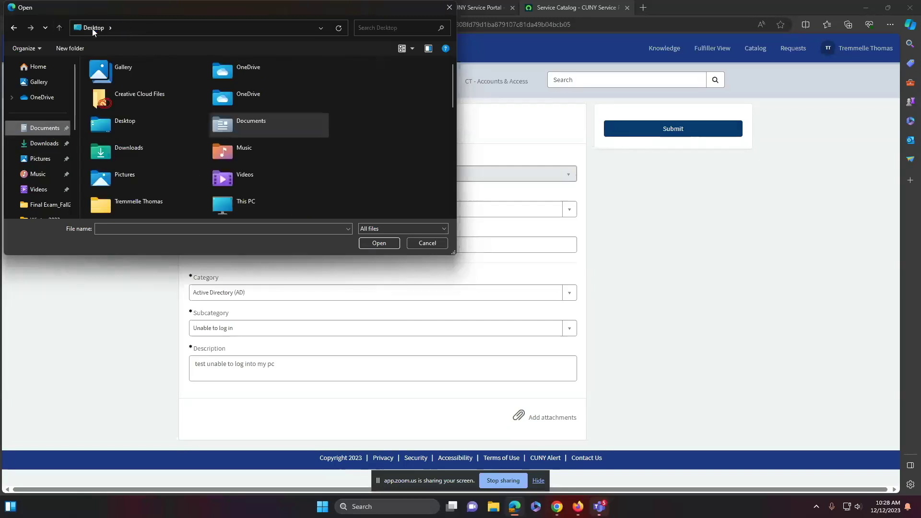
Attach the Word ServiceNowAttachment file from the Desktop's New folder
scroll(201, 199, "down", 5)
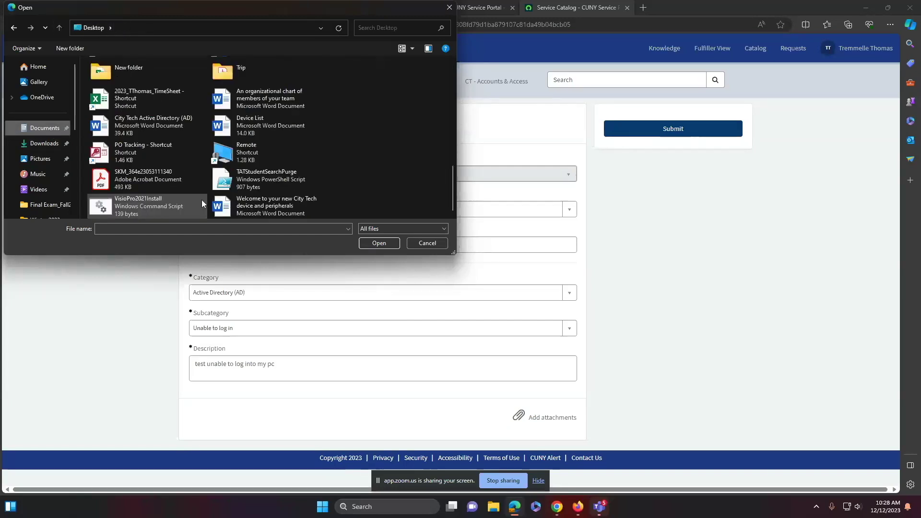
scroll(210, 143, "up", 2)
double_click(129, 145)
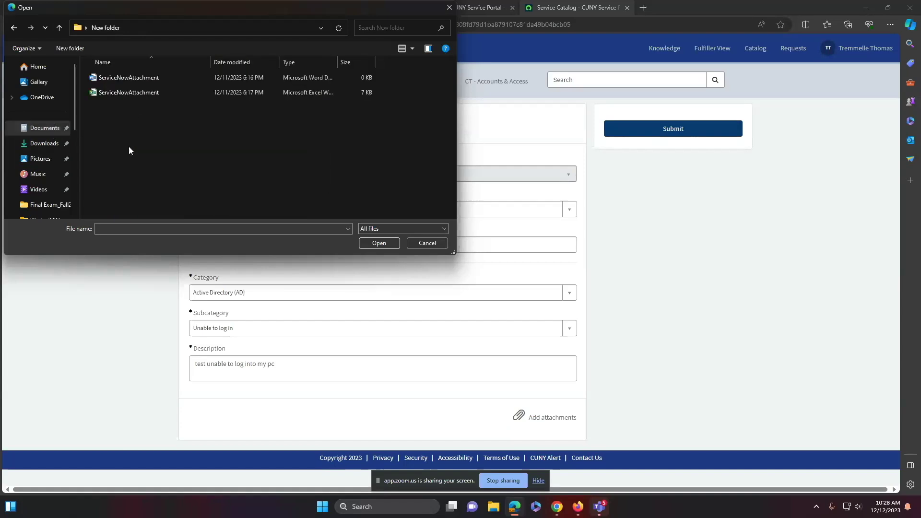
left_click(139, 77)
left_click(379, 243)
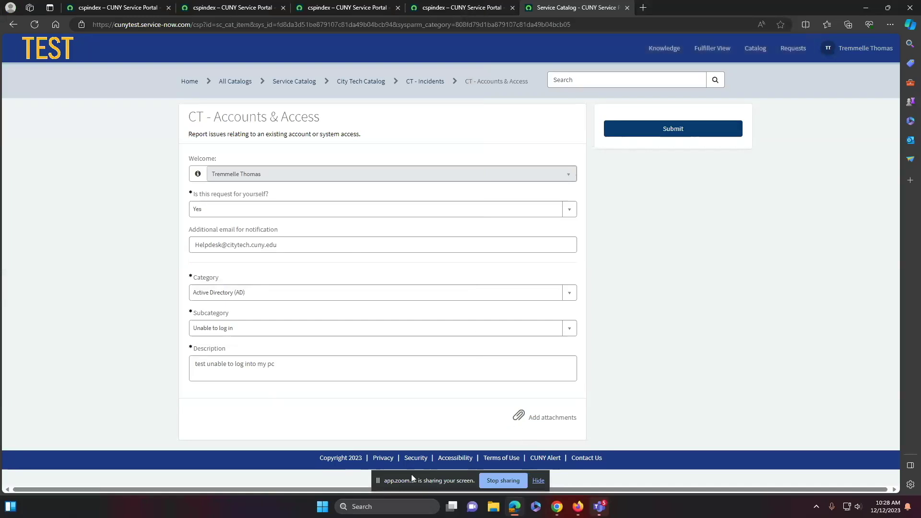
Attach the Excel ServiceNowAttachment file as well and submit the Accounts & Access request
left_click(532, 418)
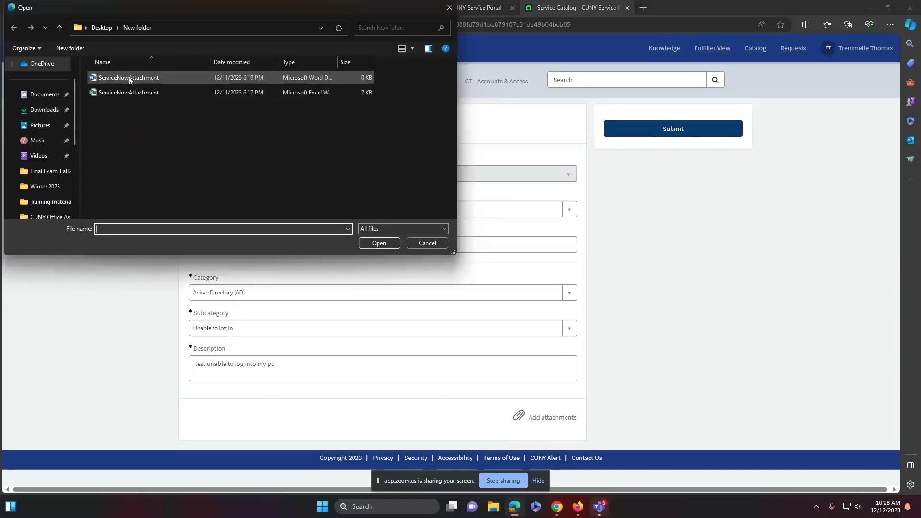
left_click(131, 96)
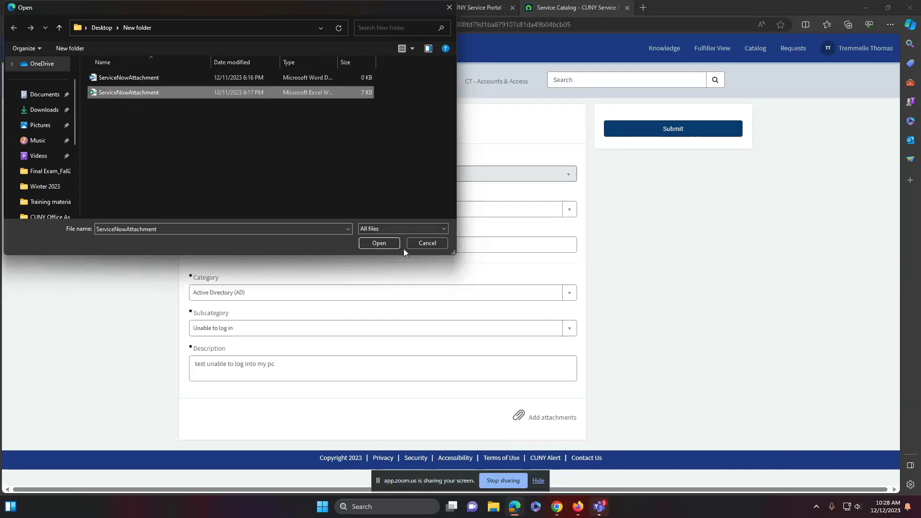
left_click(390, 243)
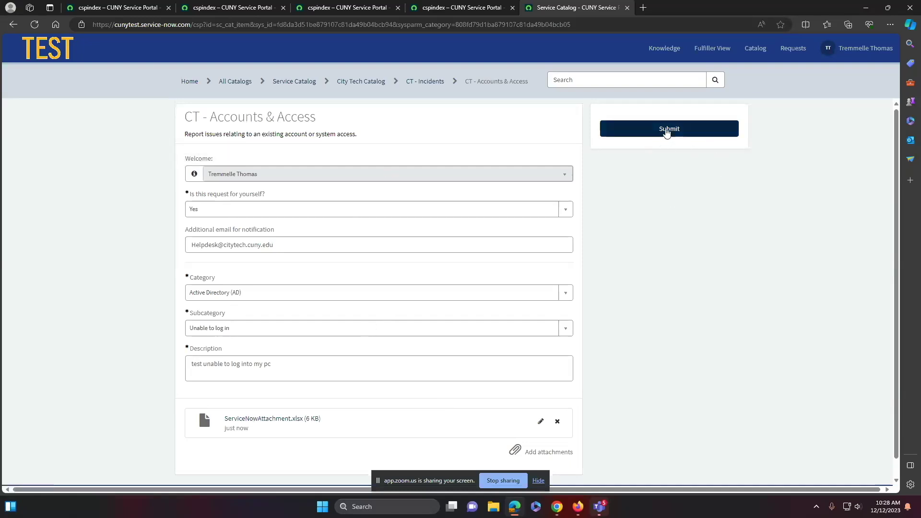
left_click(667, 129)
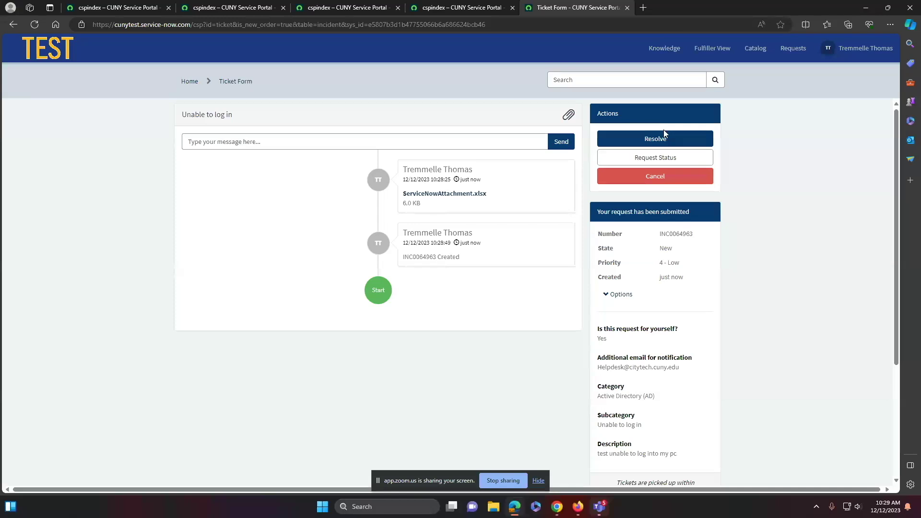
Scroll through the Unable to log in incident to review its attachment and activity
left_click(664, 130)
scroll(664, 247, "down", 1)
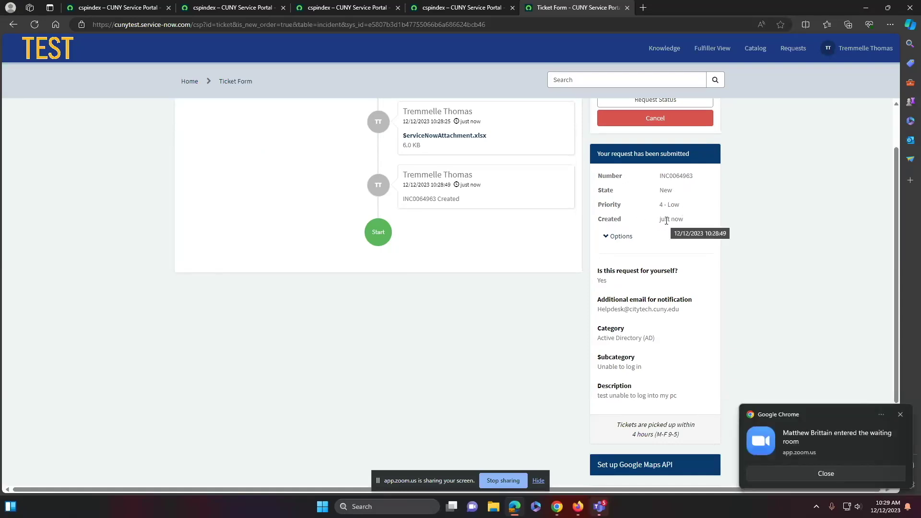
scroll(652, 301, "down", 1)
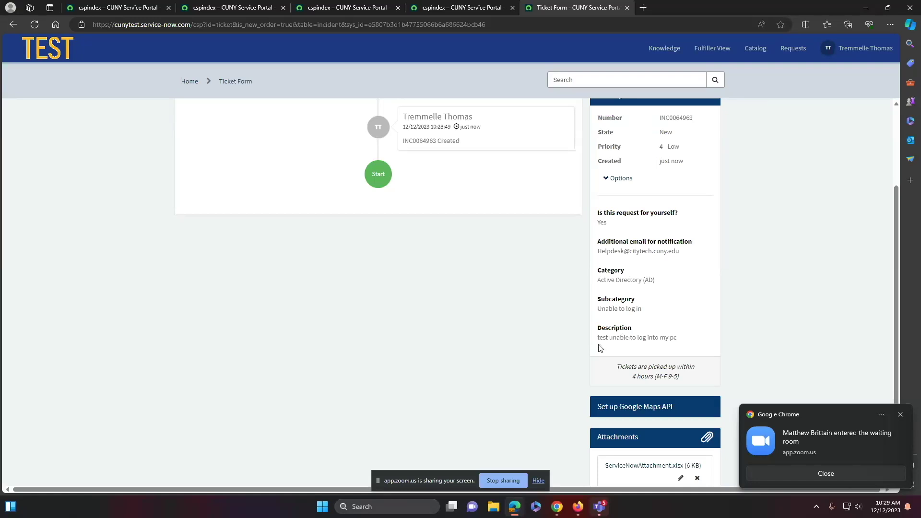
scroll(601, 345, "down", 2)
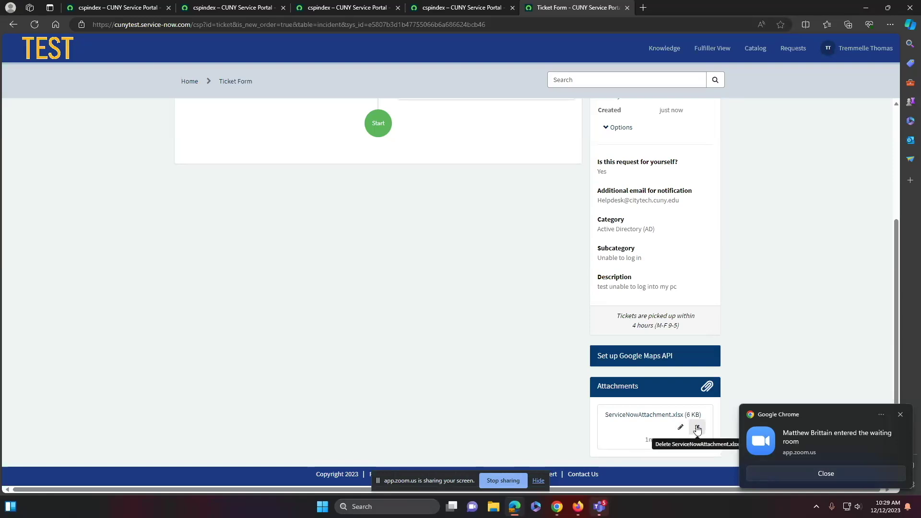
Admit the waiting attendee in Zoom, then return to the incident scrolled back to the top
left_click(813, 440)
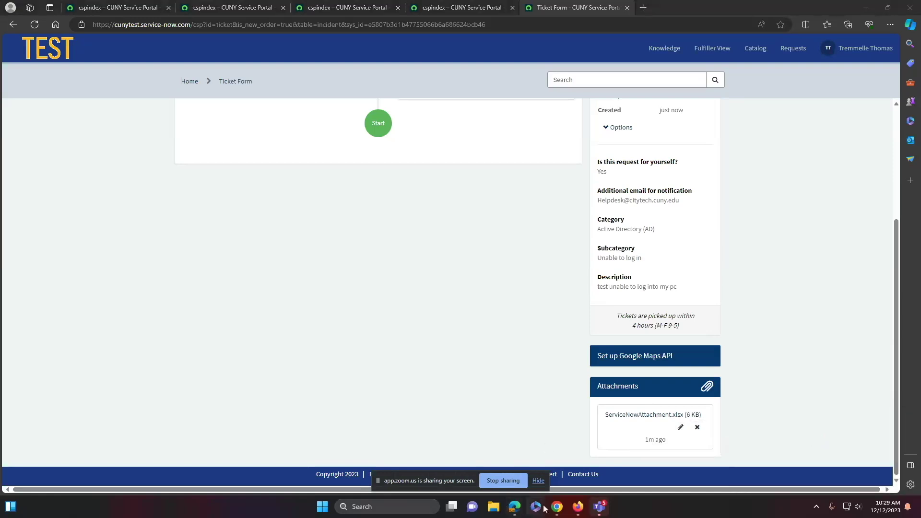
mouse_move(554, 508)
left_click(523, 444)
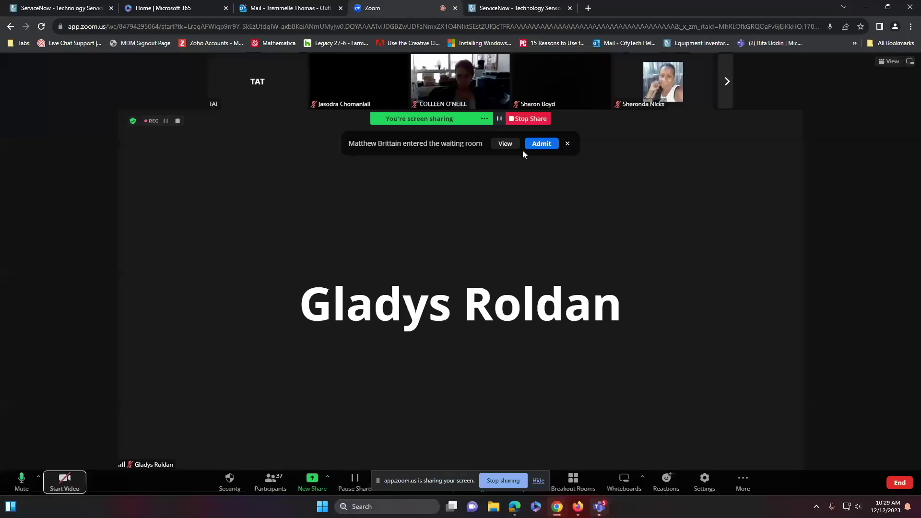
left_click(542, 144)
left_click(515, 507)
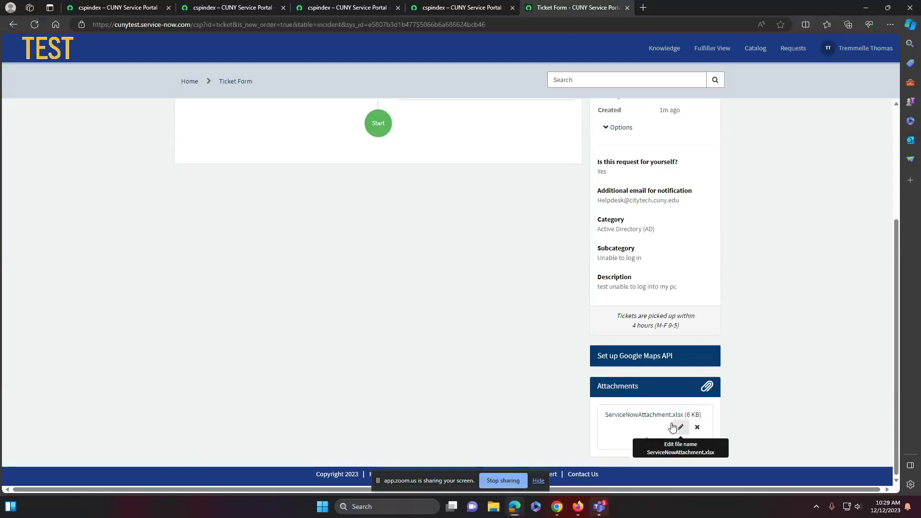
scroll(378, 293, "up", 2)
scroll(379, 294, "up", 1)
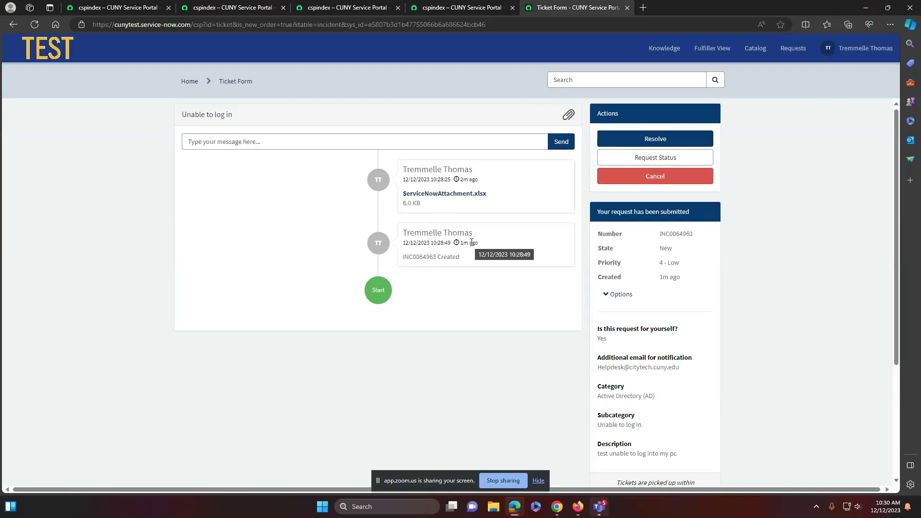
Post the comment 'please check incident' on the Unable to log in incident
left_click(273, 142)
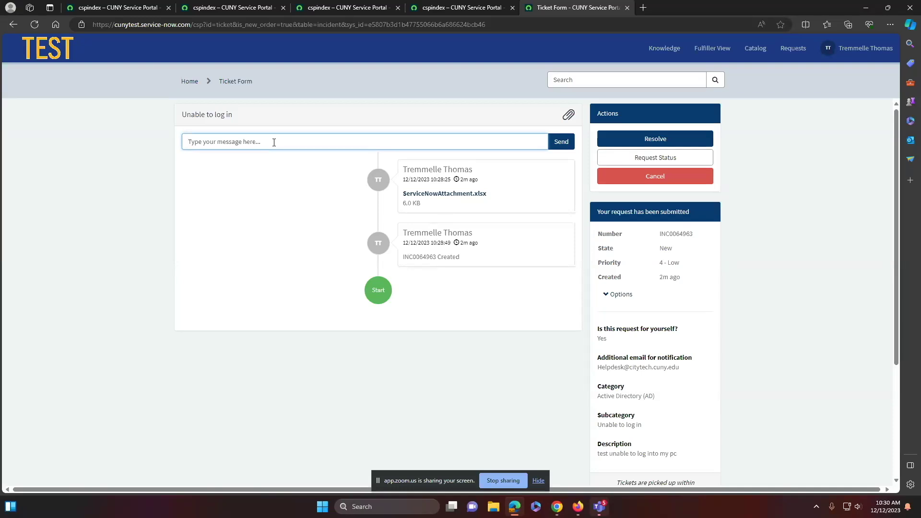
type("please check incident")
left_click(559, 144)
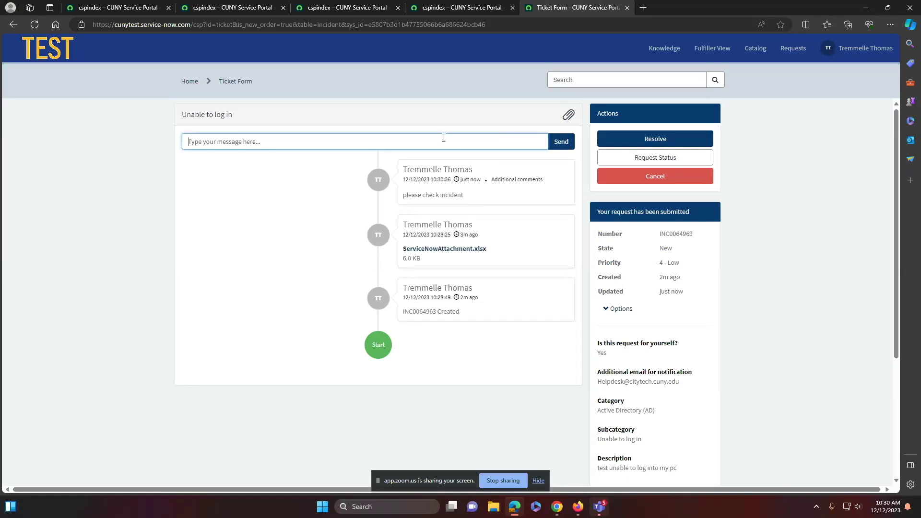
Go to the My Requests list from the top navigation
mouse_move(182, 115)
left_mouse_down()
mouse_move(199, 115)
mouse_move(184, 116)
left_mouse_up()
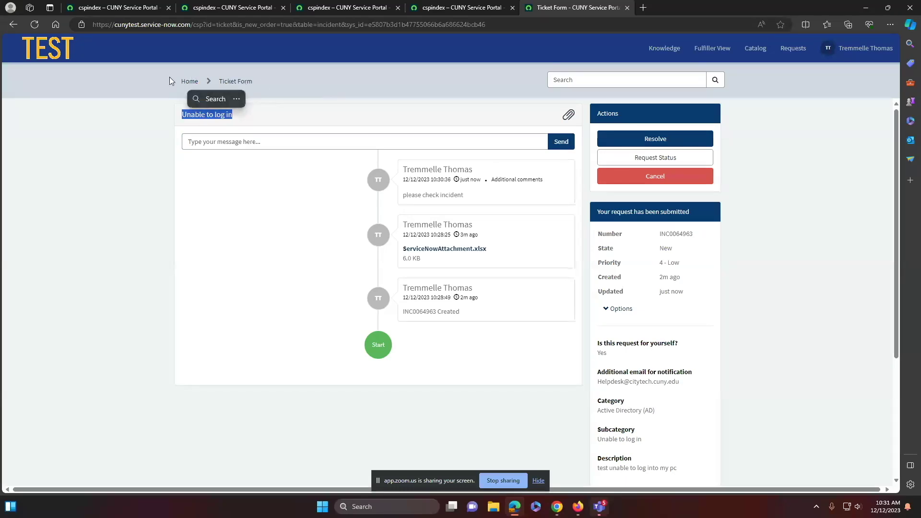
left_click(288, 80)
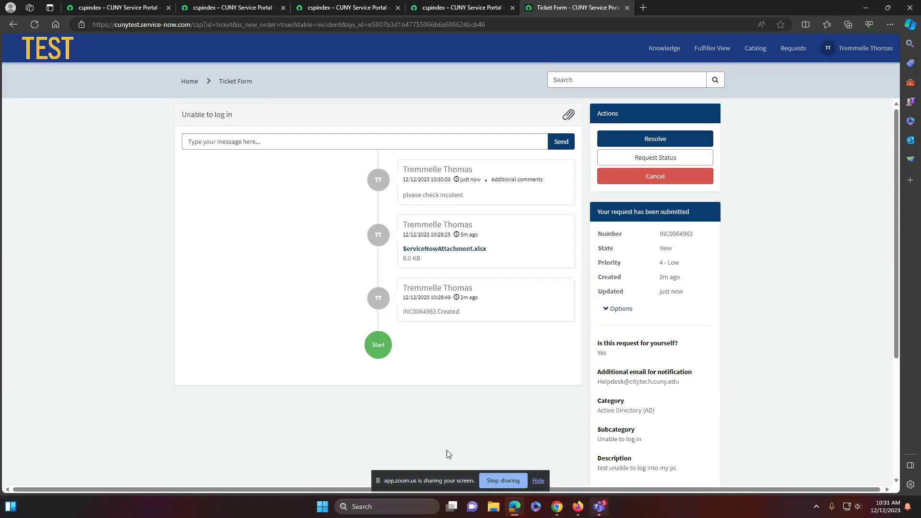
scroll(462, 369, "down", 3)
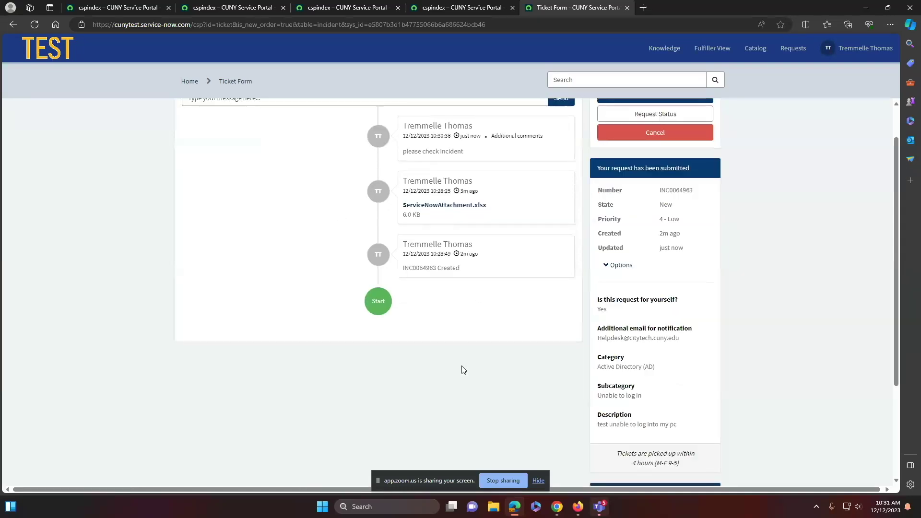
scroll(463, 370, "up", 3)
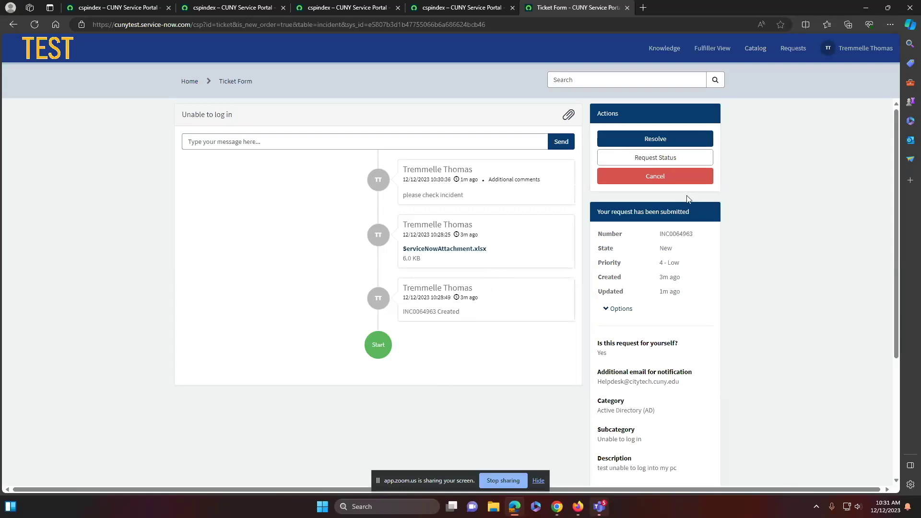
left_click(794, 49)
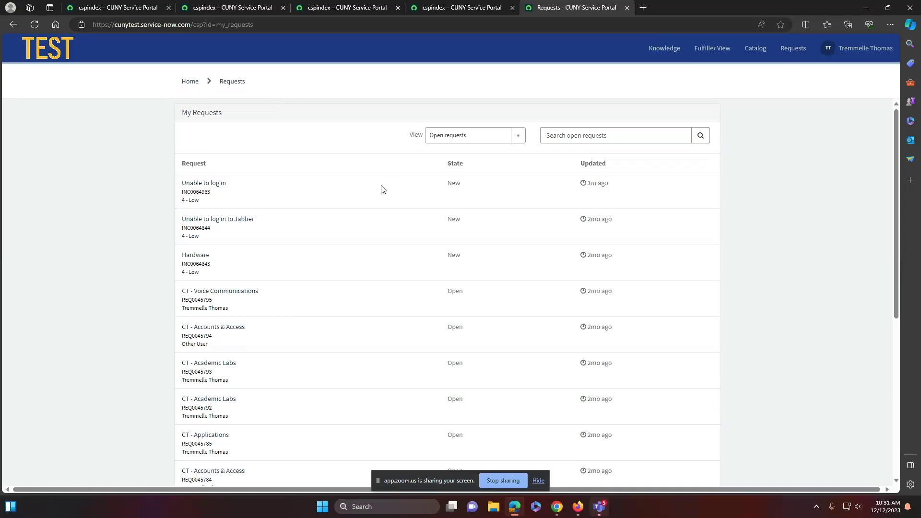
Keep the Open requests view, then go to City Tech Catalog > CT - Requests > CT - Applications
left_click(519, 141)
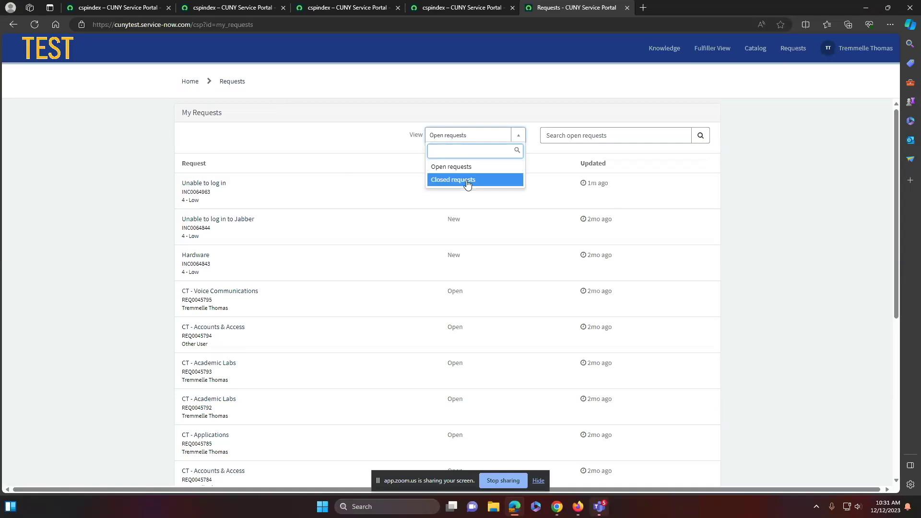
left_click(512, 79)
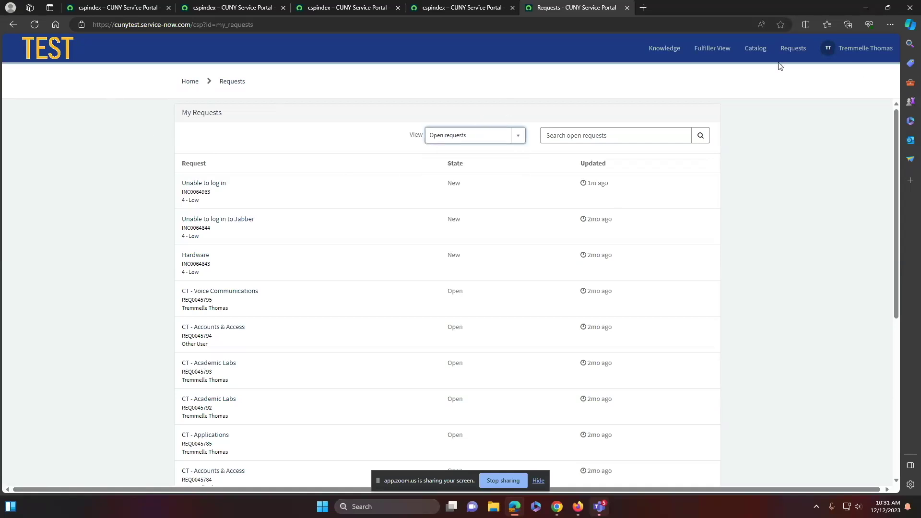
left_click(756, 48)
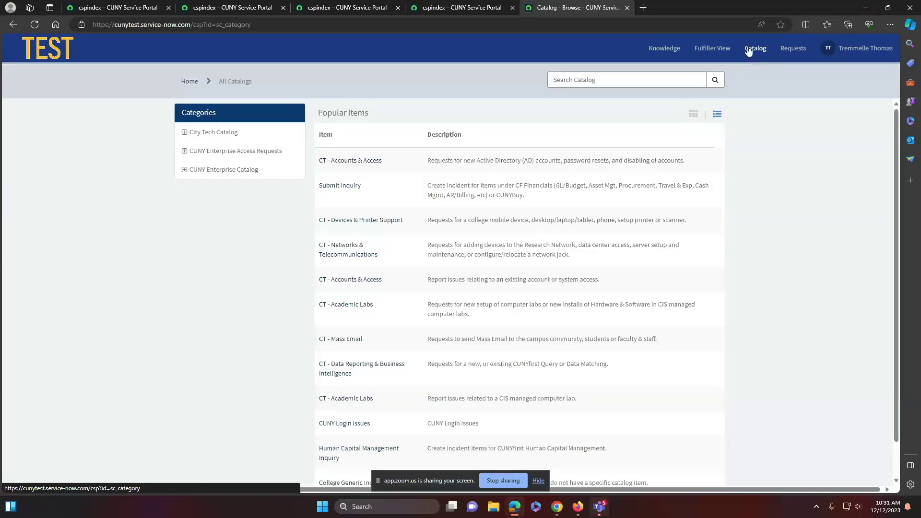
left_click(186, 132)
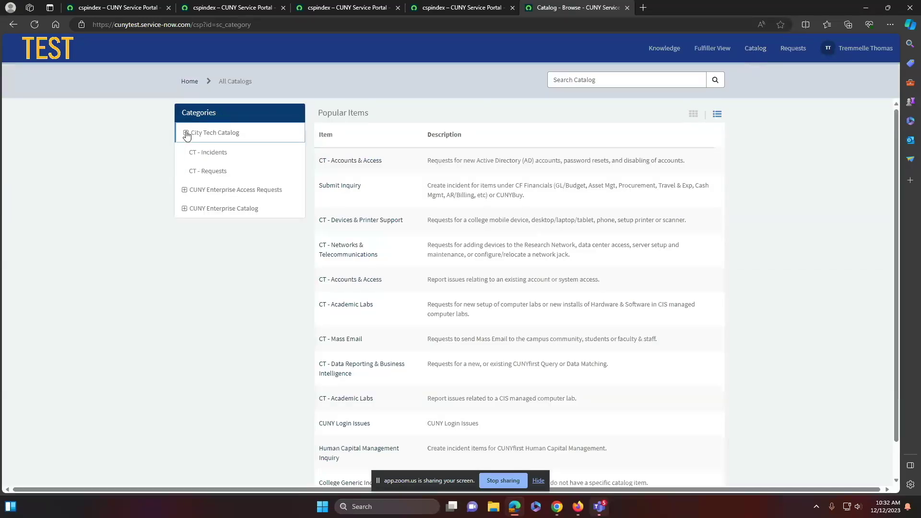
left_click(210, 172)
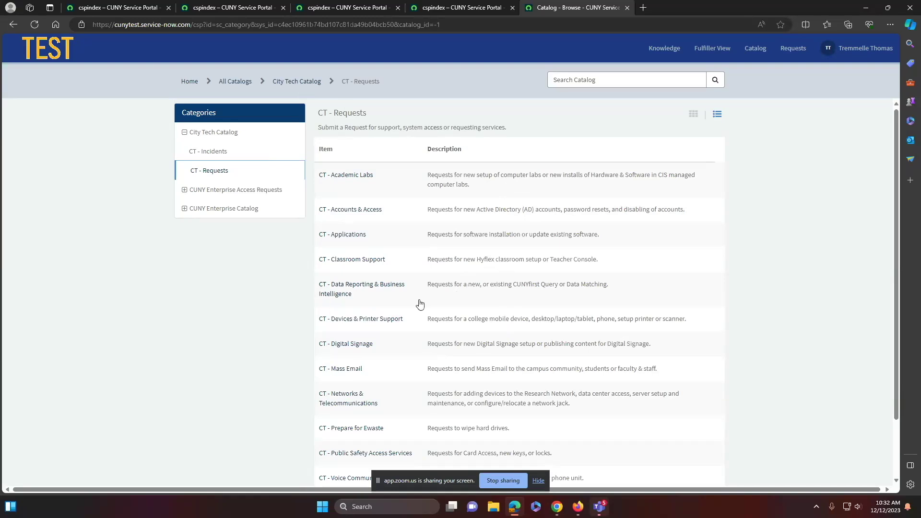
left_click(348, 239)
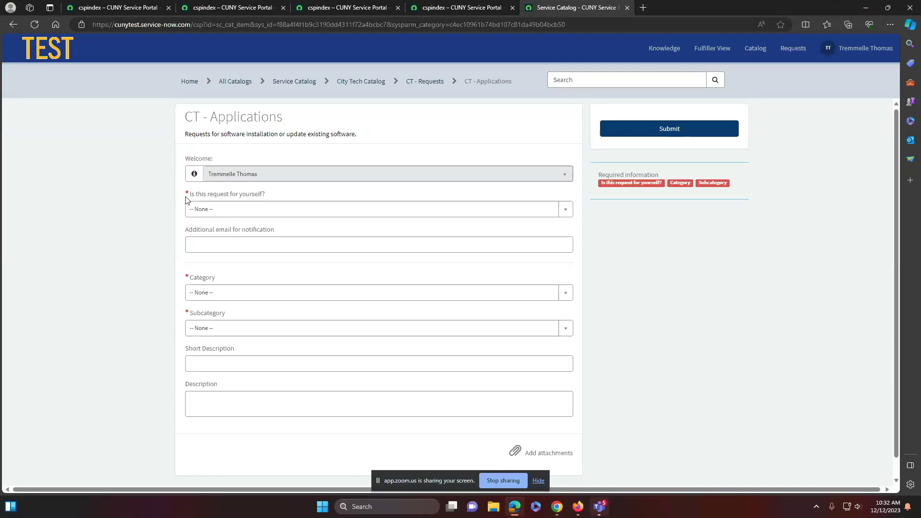
Mark the request as not for yourself, pick the requester, and add a notification e-mail
left_click(235, 209)
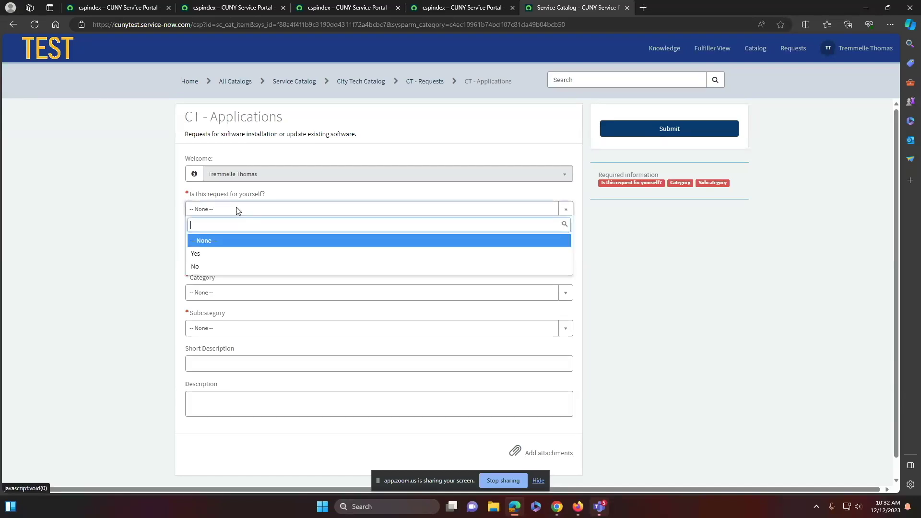
left_click(214, 267)
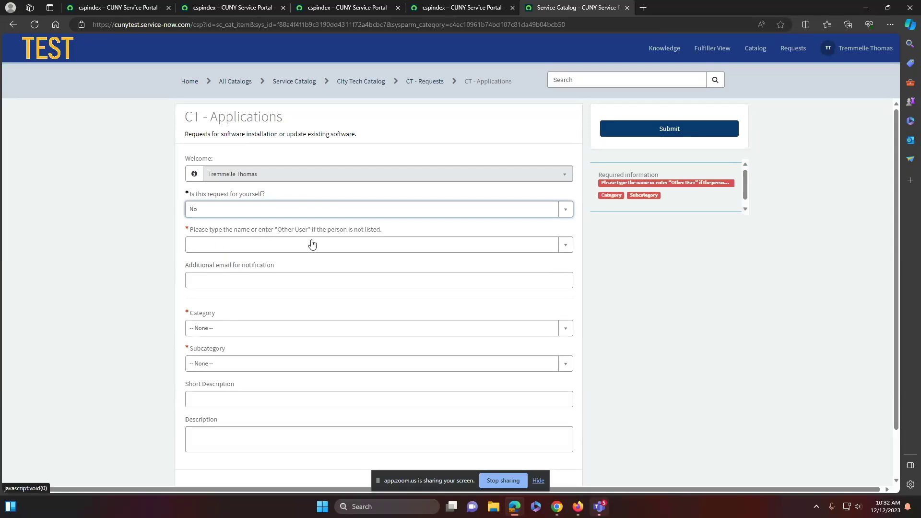
left_click(341, 245)
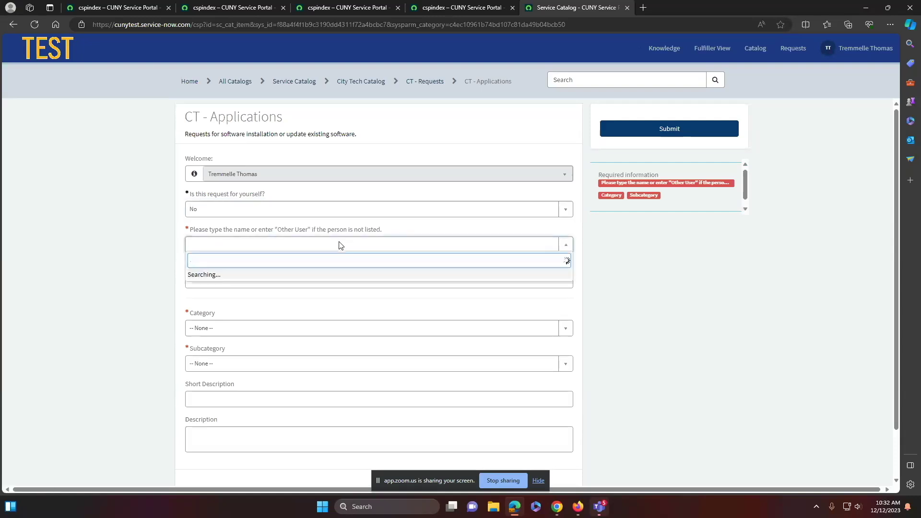
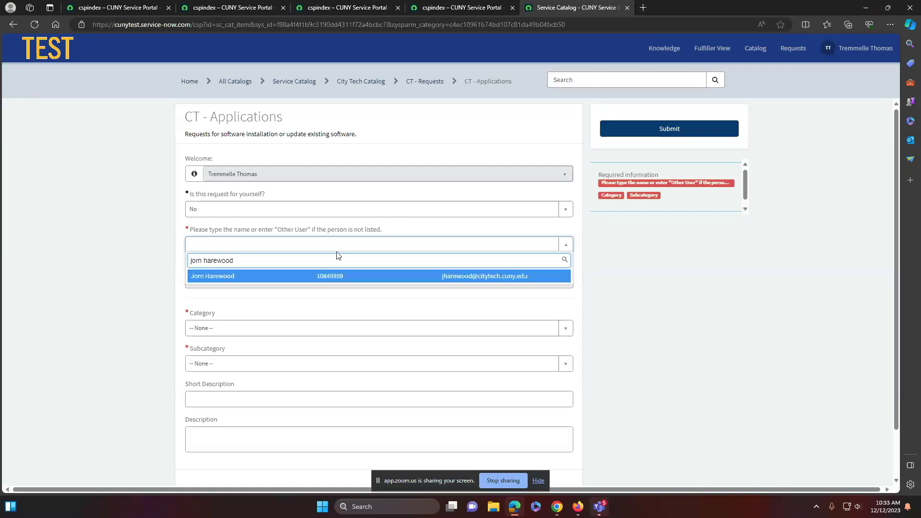
left_click(333, 277)
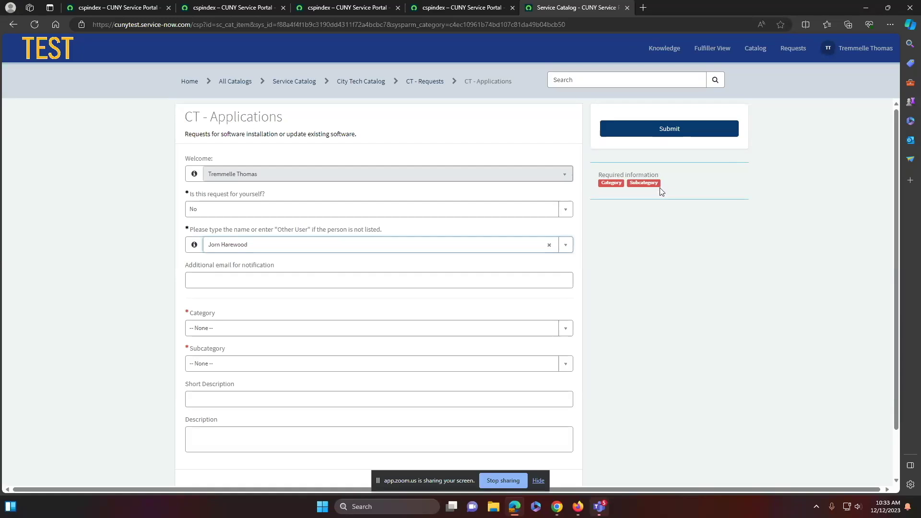
left_click(230, 283)
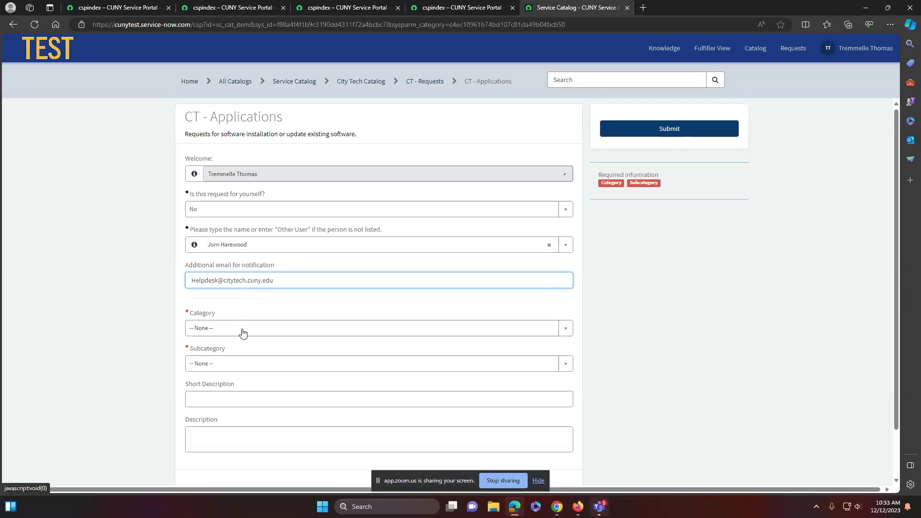
Set category to Install New Software and subcategory to New Software
left_click(566, 331)
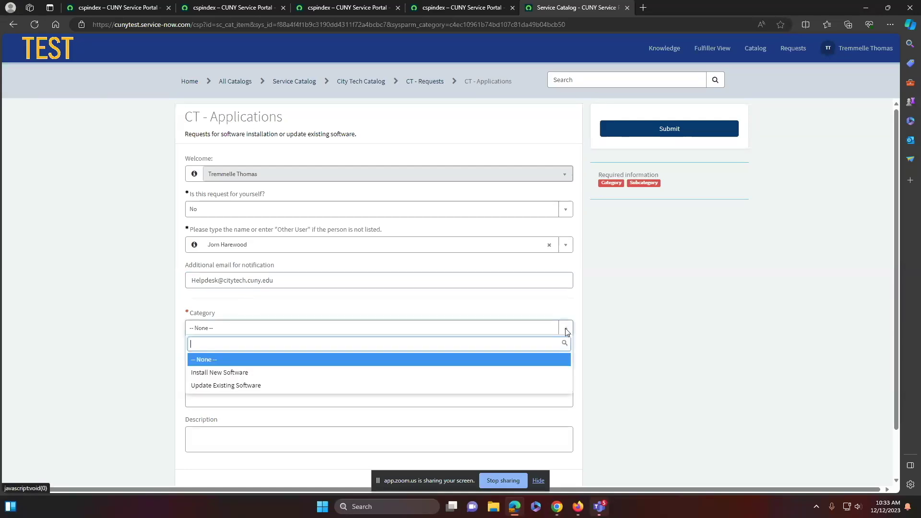
left_click(222, 374)
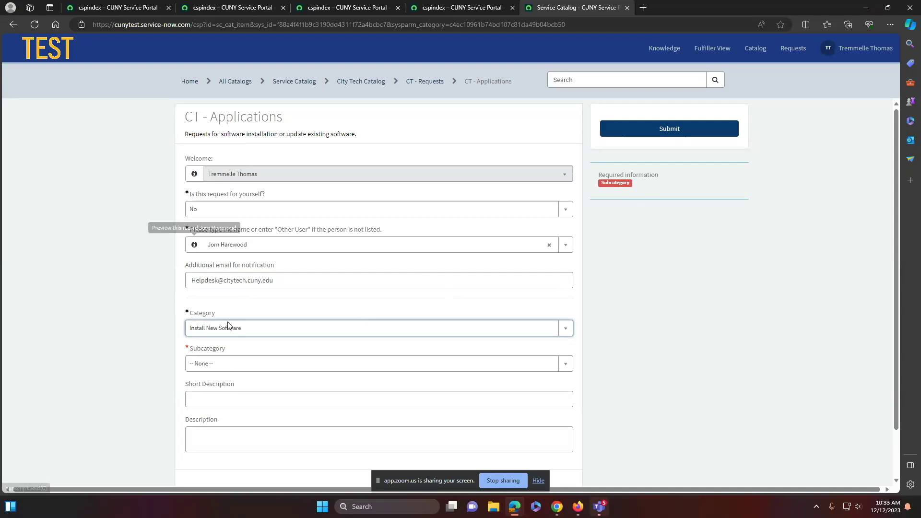
left_click(565, 365)
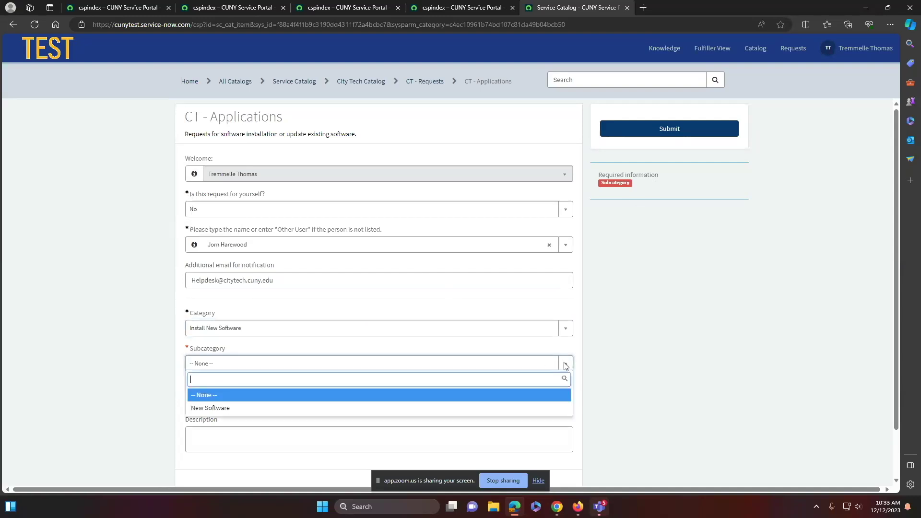
left_click(236, 408)
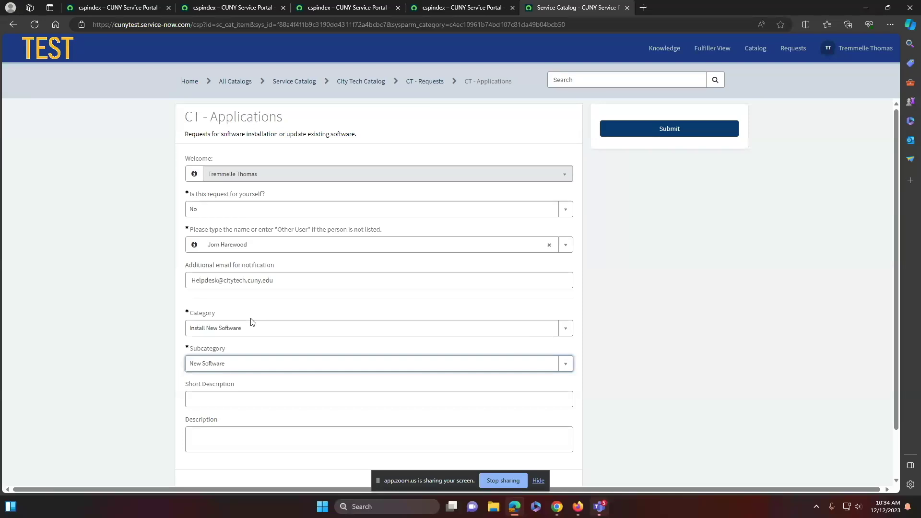
Enter short description 'Software installation' and description 'Please install a new software in room N901'
scroll(250, 321, "down", 1)
left_click(246, 341)
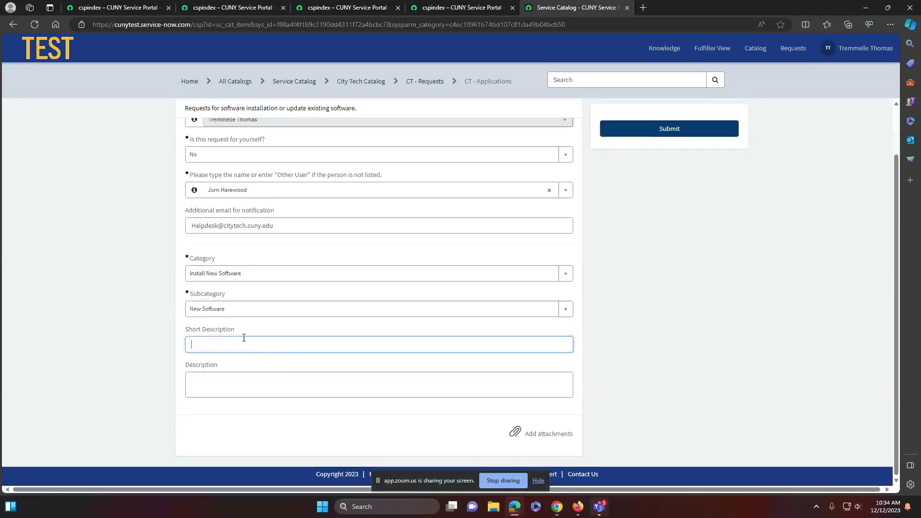
type("Software installation")
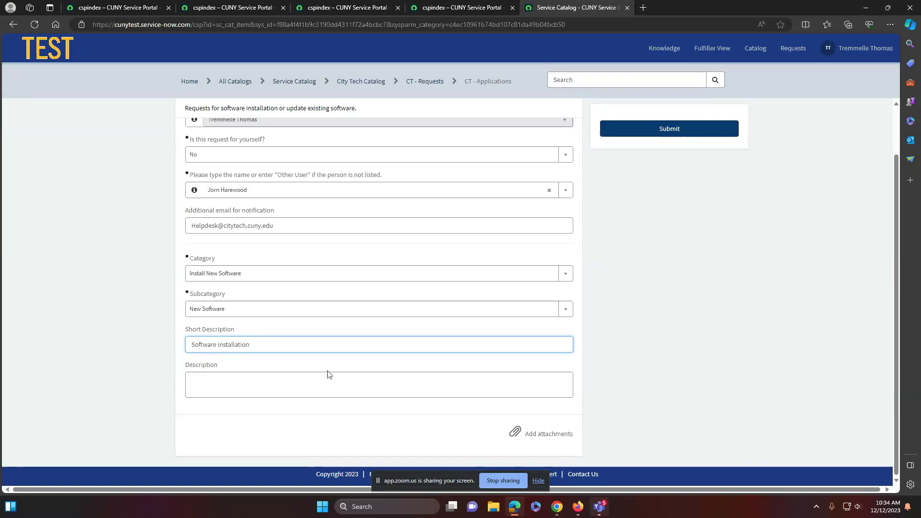
left_click(292, 377)
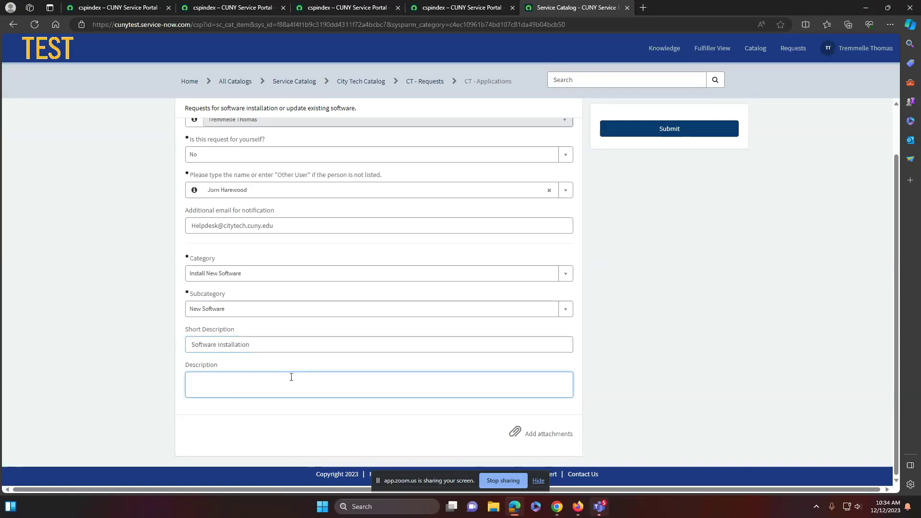
type("Please install a new software in room N901.")
left_click(541, 438)
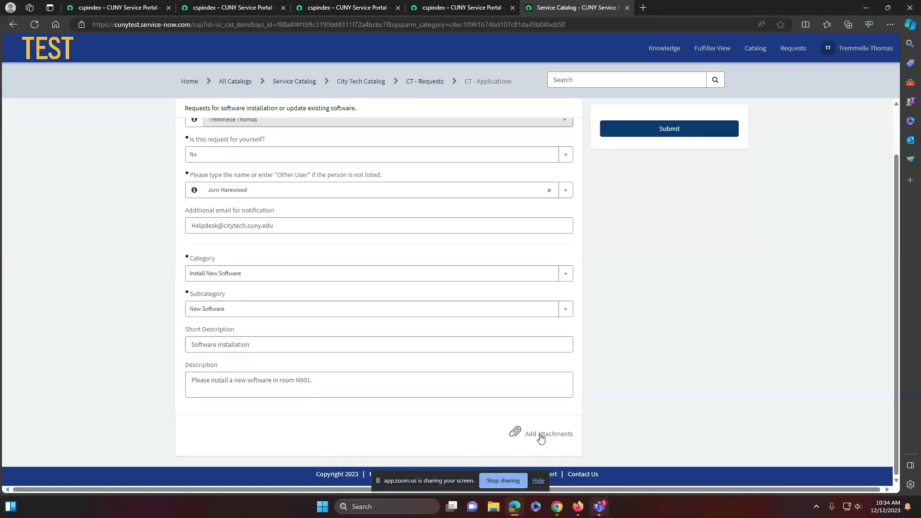
left_click(141, 92)
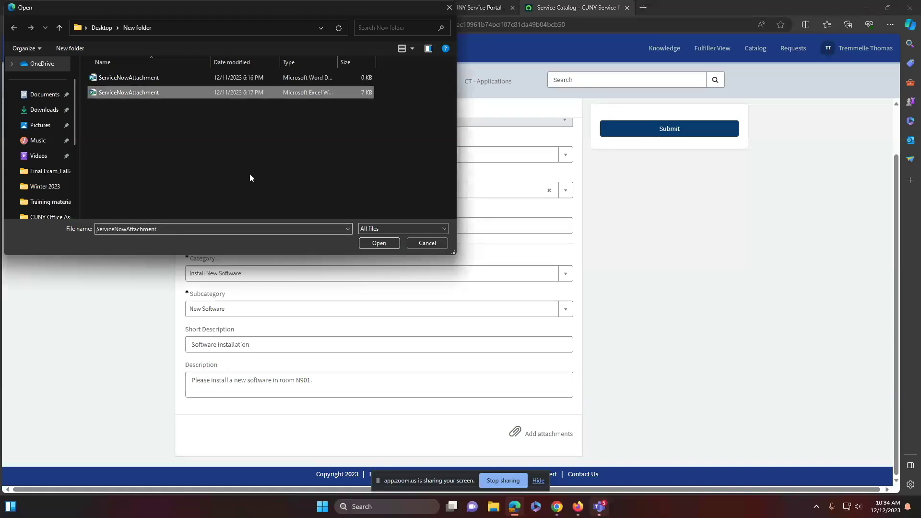
left_click(377, 244)
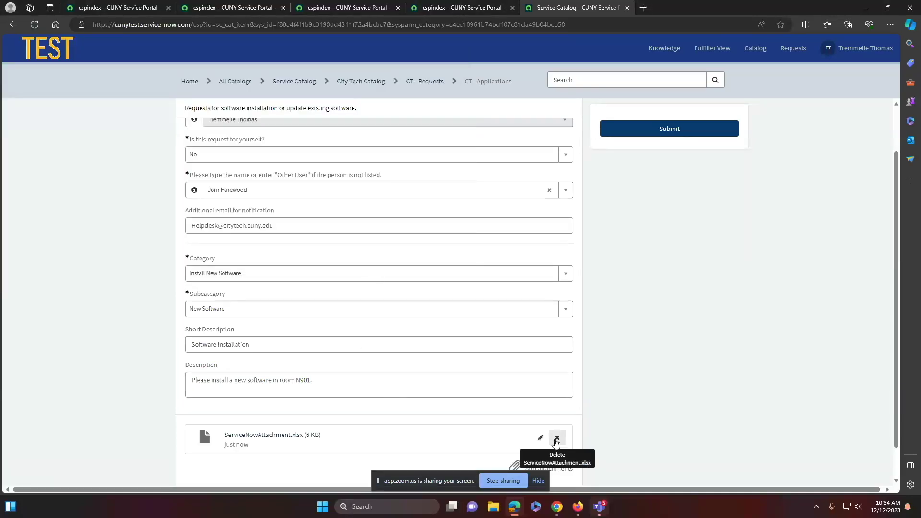
left_click(558, 439)
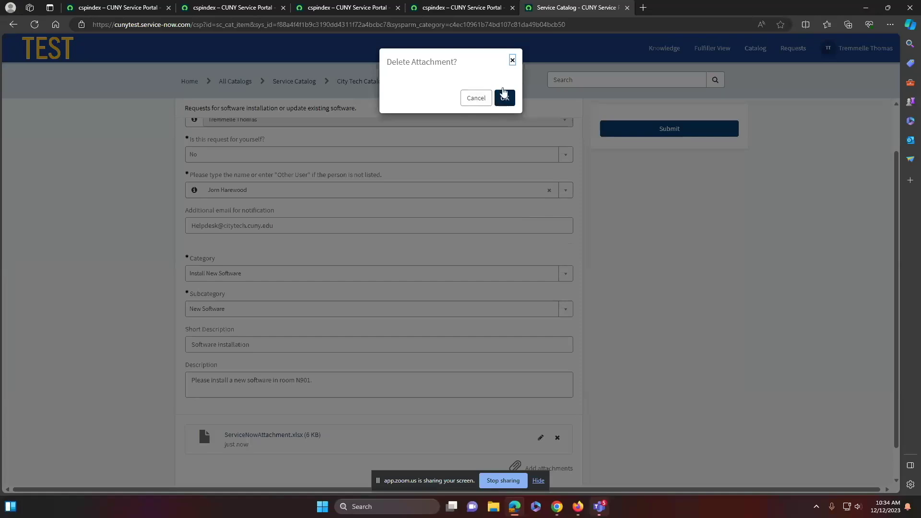
left_click(476, 98)
left_click(541, 438)
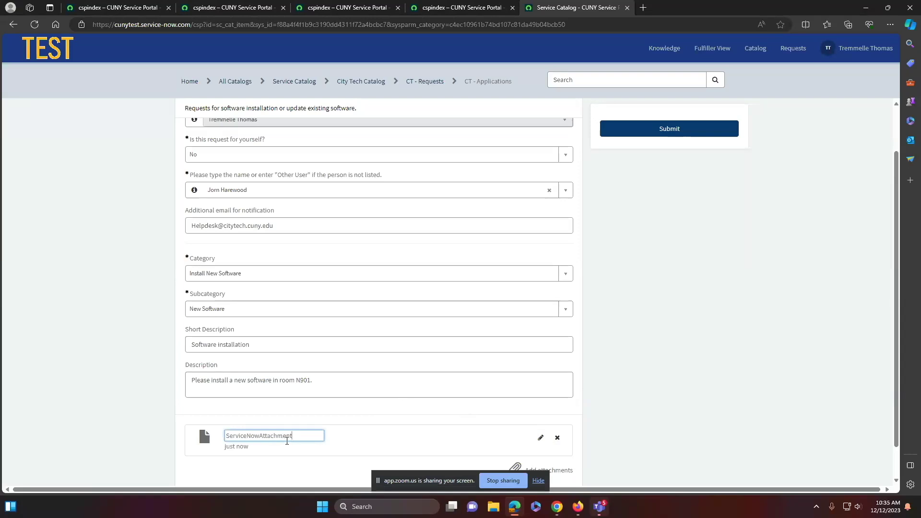
left_click(601, 439)
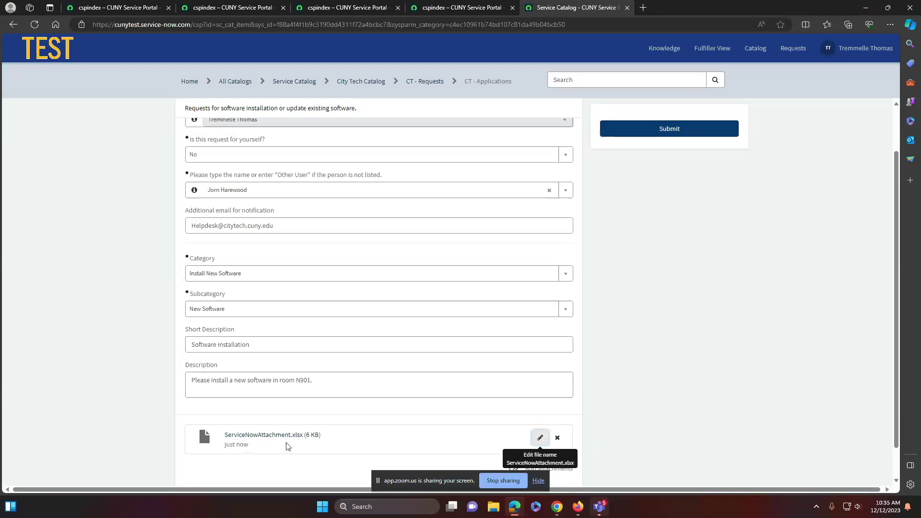
scroll(260, 165, "up", 1)
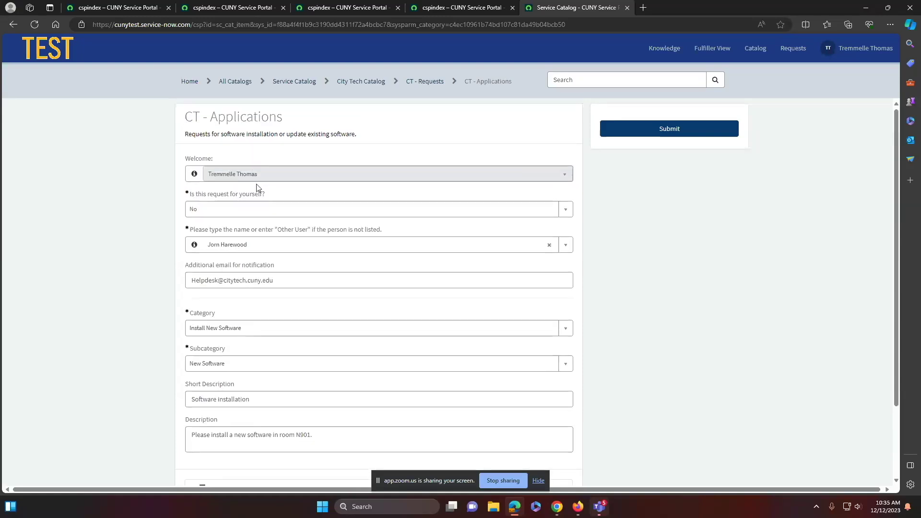
scroll(294, 308, "down", 2)
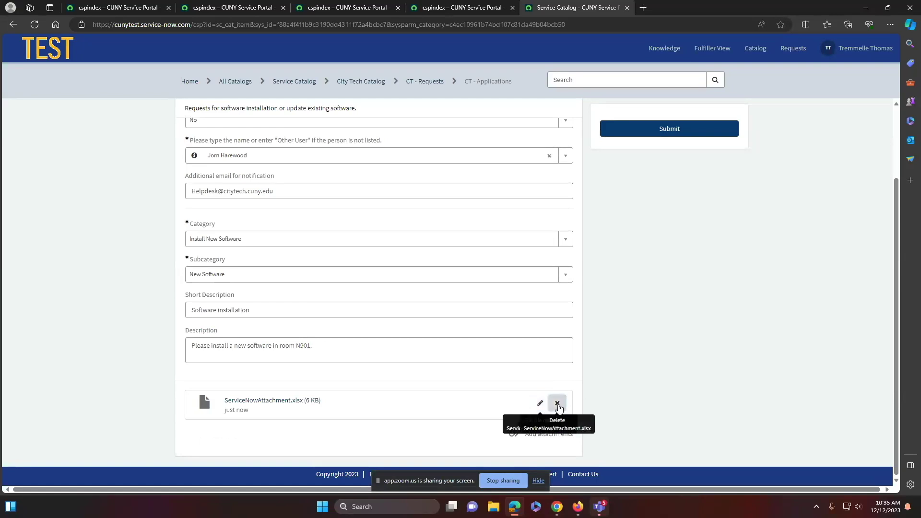
left_click(558, 408)
left_click(505, 95)
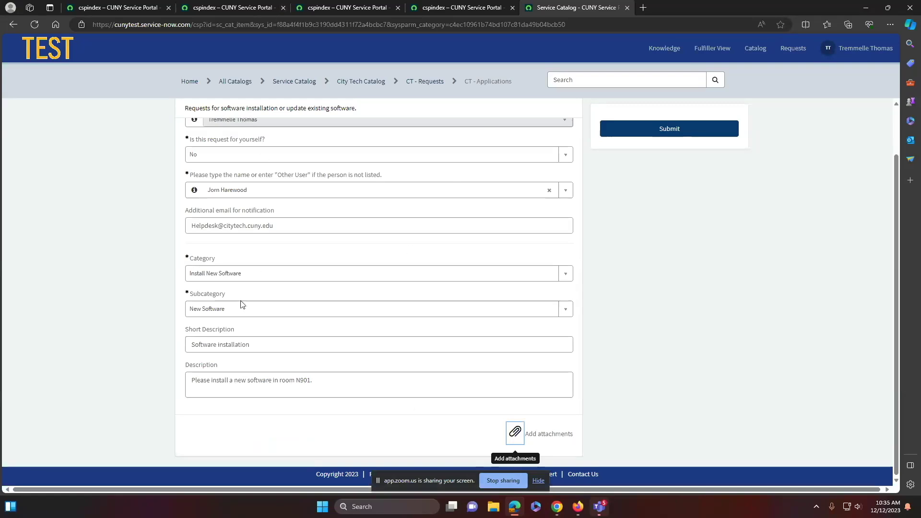
Attach ServiceNowAttachment.xlsx, rename it to ServiceNowAttachment test.xlsx, and submit the CT - Applications request
scroll(264, 294, "up", 1)
scroll(265, 294, "down", 1)
left_click(539, 434)
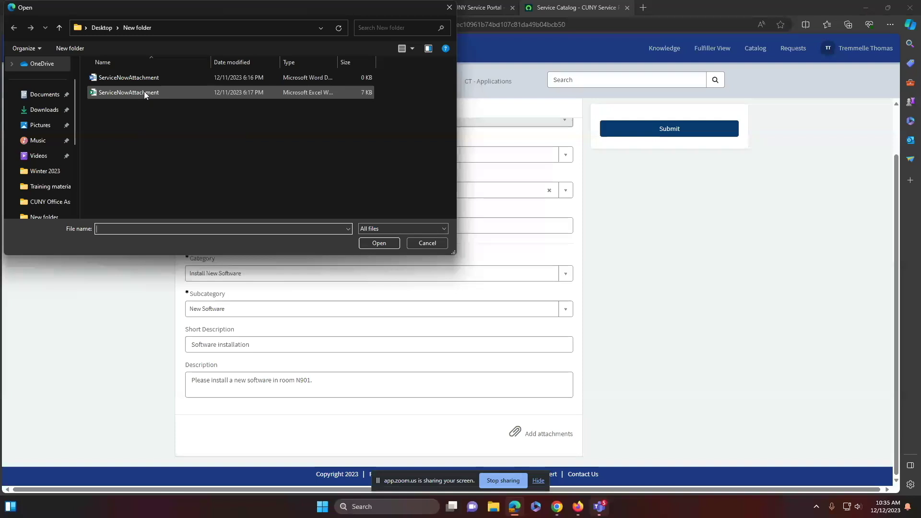
left_click(144, 91)
left_click(379, 243)
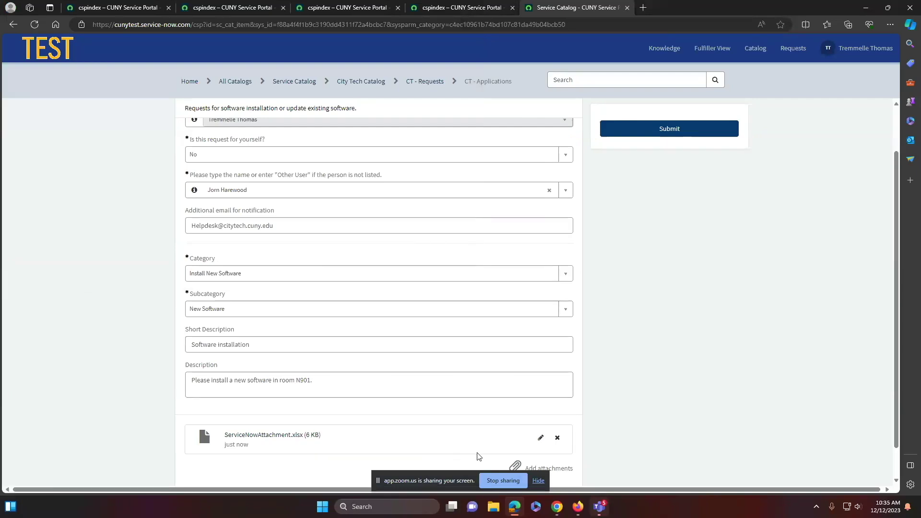
left_click(540, 440)
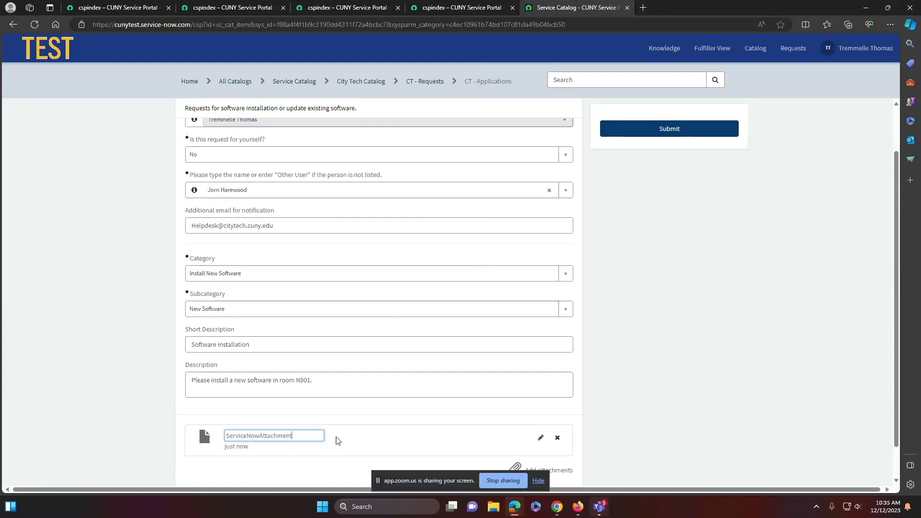
type("test")
key("Return")
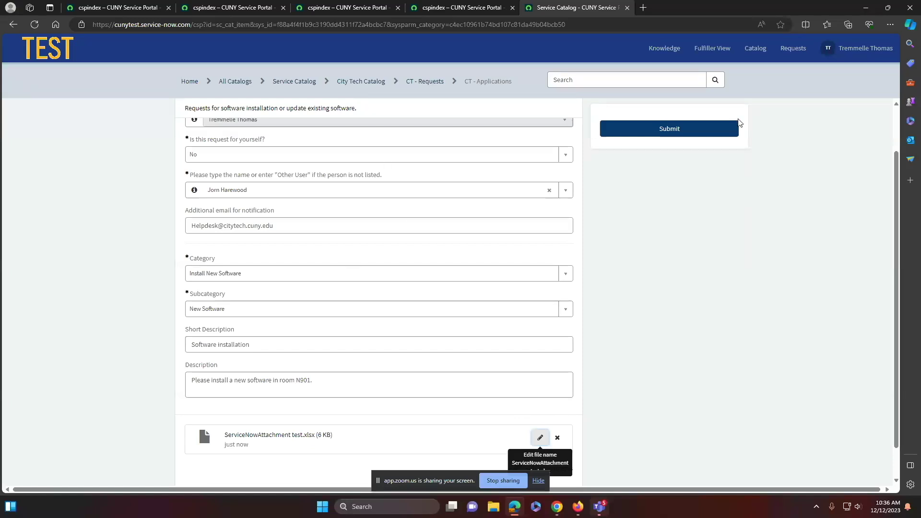
left_click(673, 133)
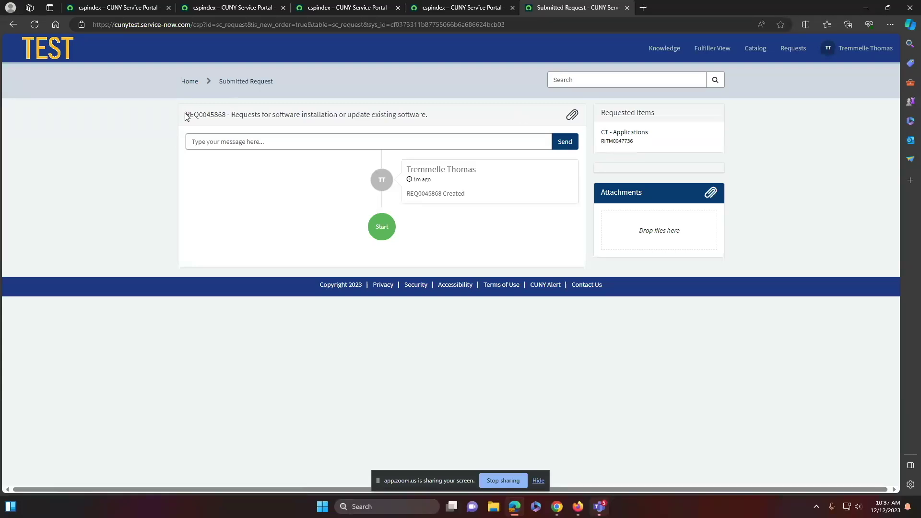
left_click_drag(186, 116, 227, 116)
left_click(390, 142)
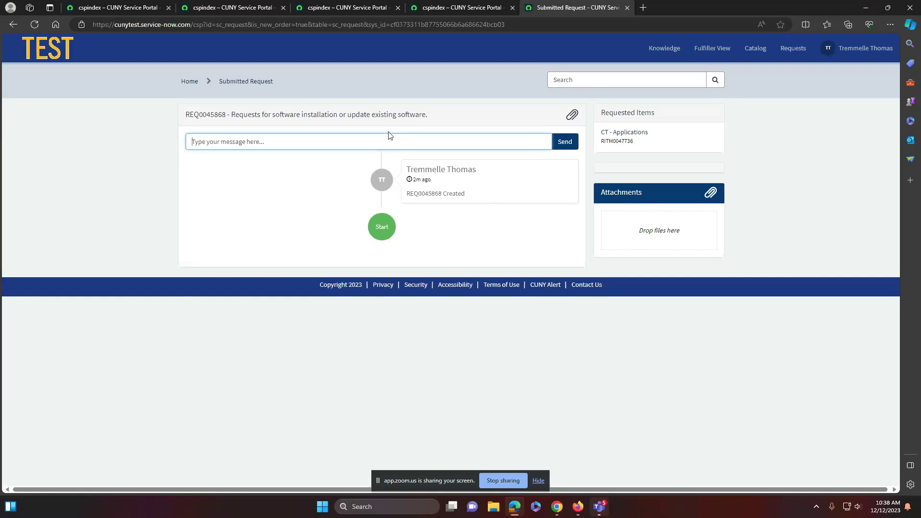
type("what is the status of my request?")
left_click(564, 142)
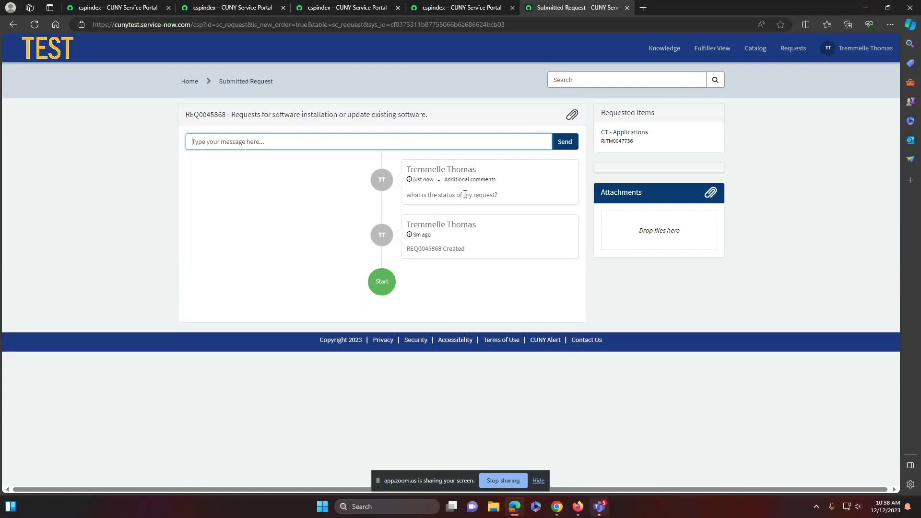
left_click(799, 50)
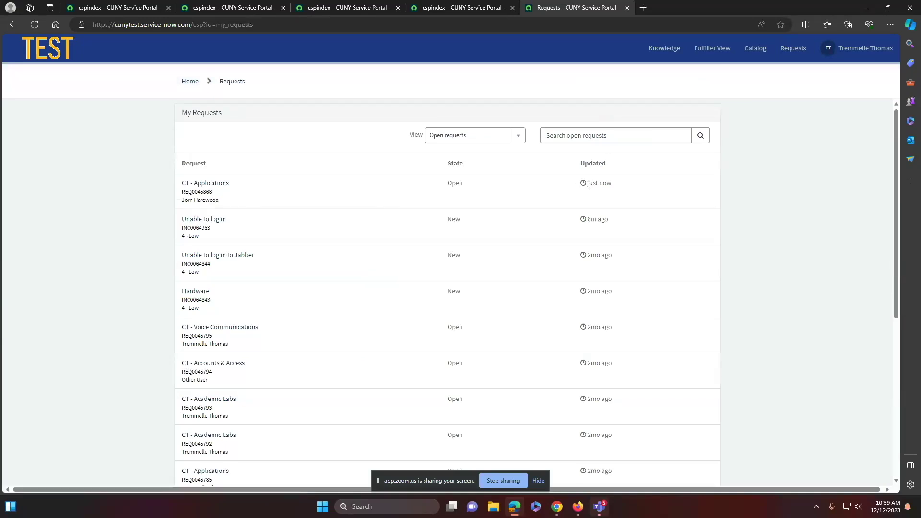
mouse_move(590, 185)
left_click_drag(182, 182, 215, 193)
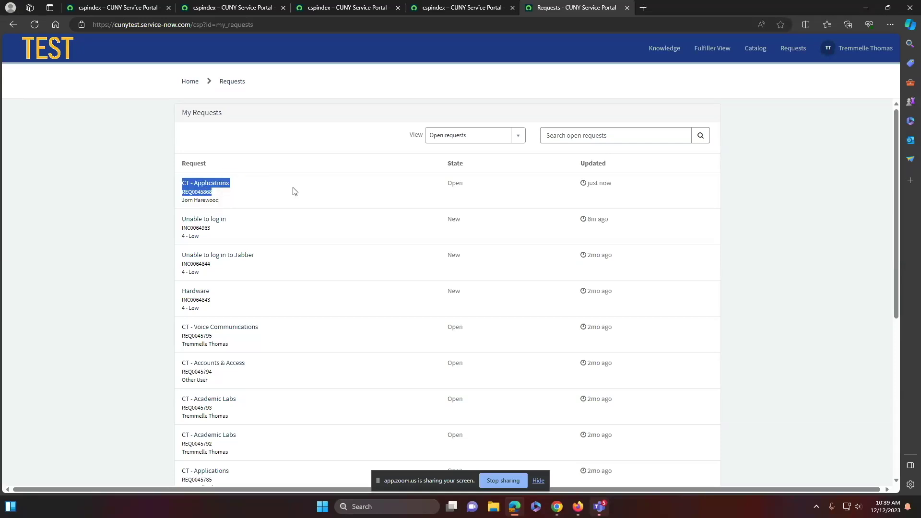
left_click(758, 50)
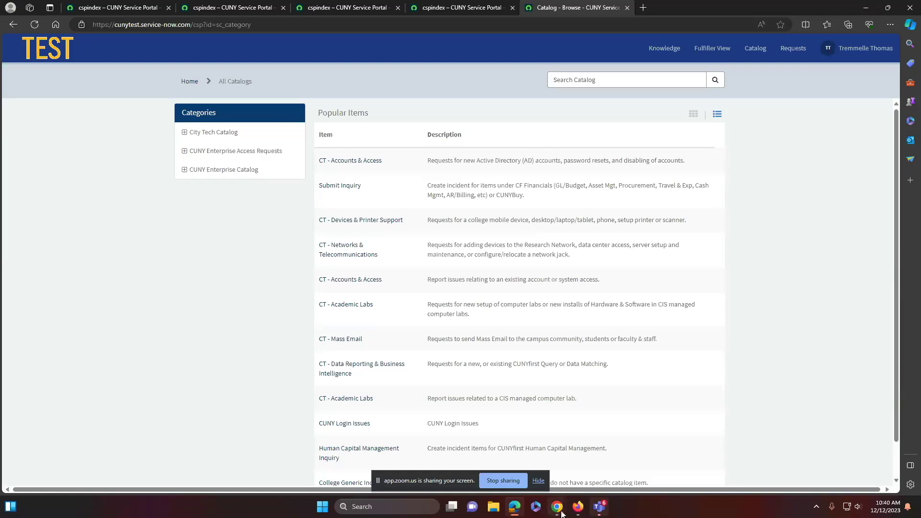
mouse_move(578, 511)
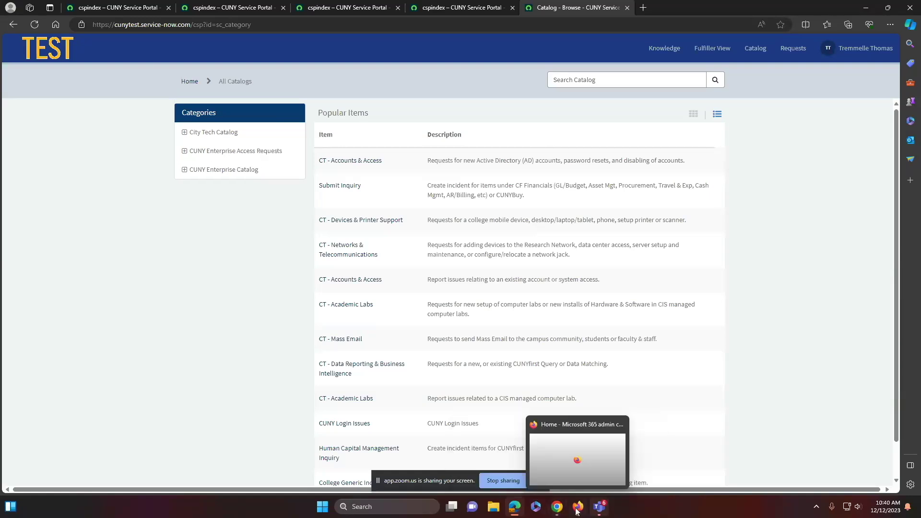
left_click(60, 59)
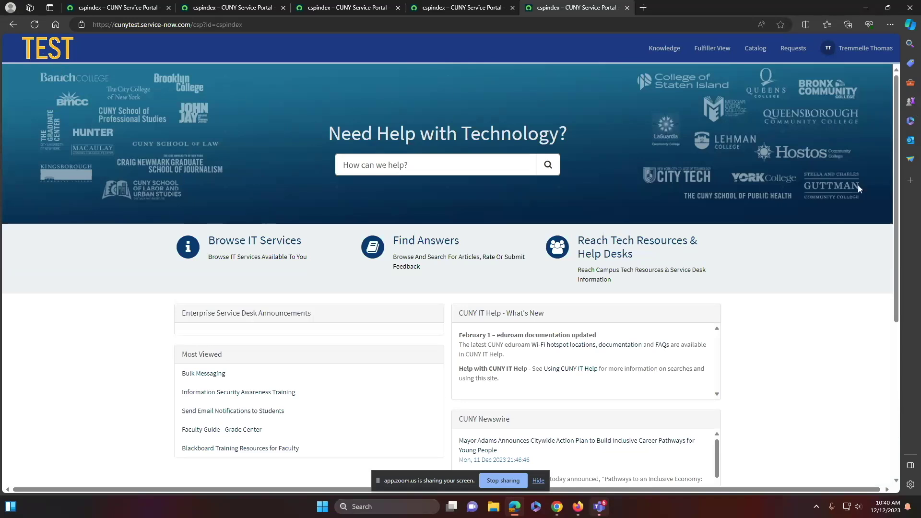
scroll(641, 235, "down", 5)
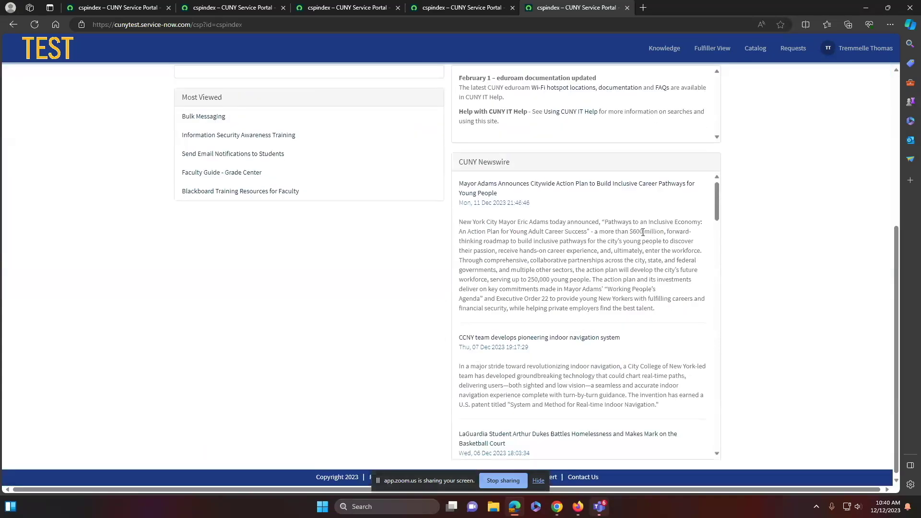
mouse_move(513, 507)
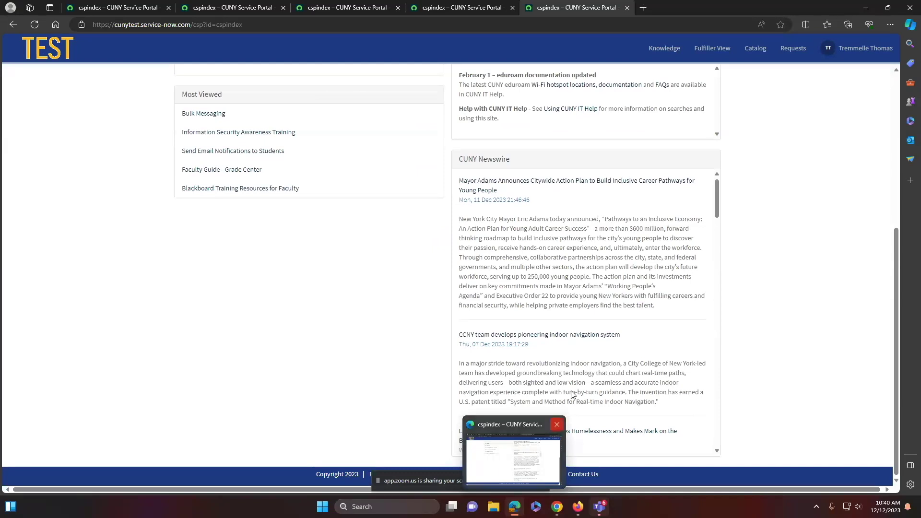
mouse_move(558, 516)
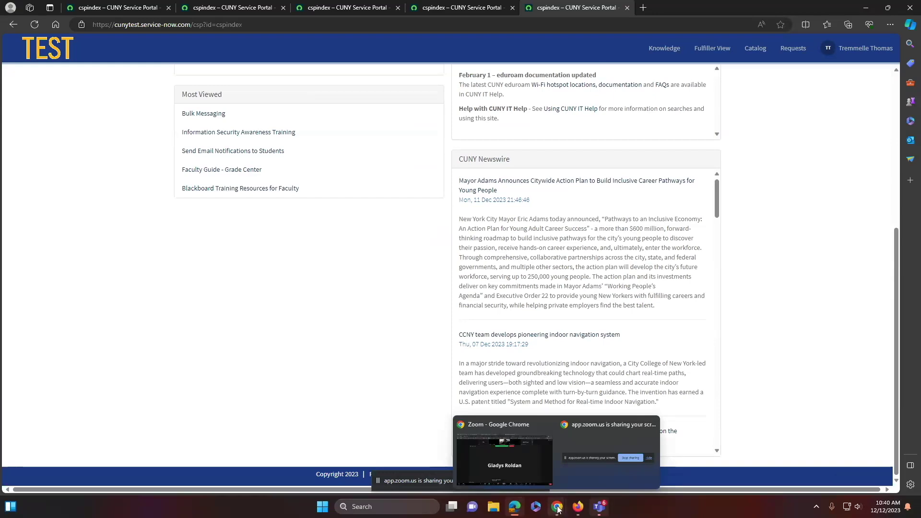
Bring the Zoom meeting in Chrome back to the front
left_click(526, 467)
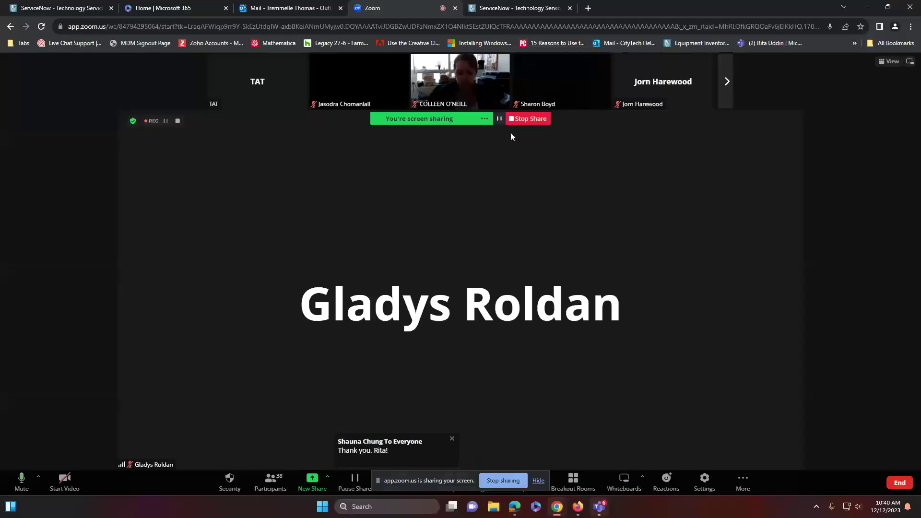